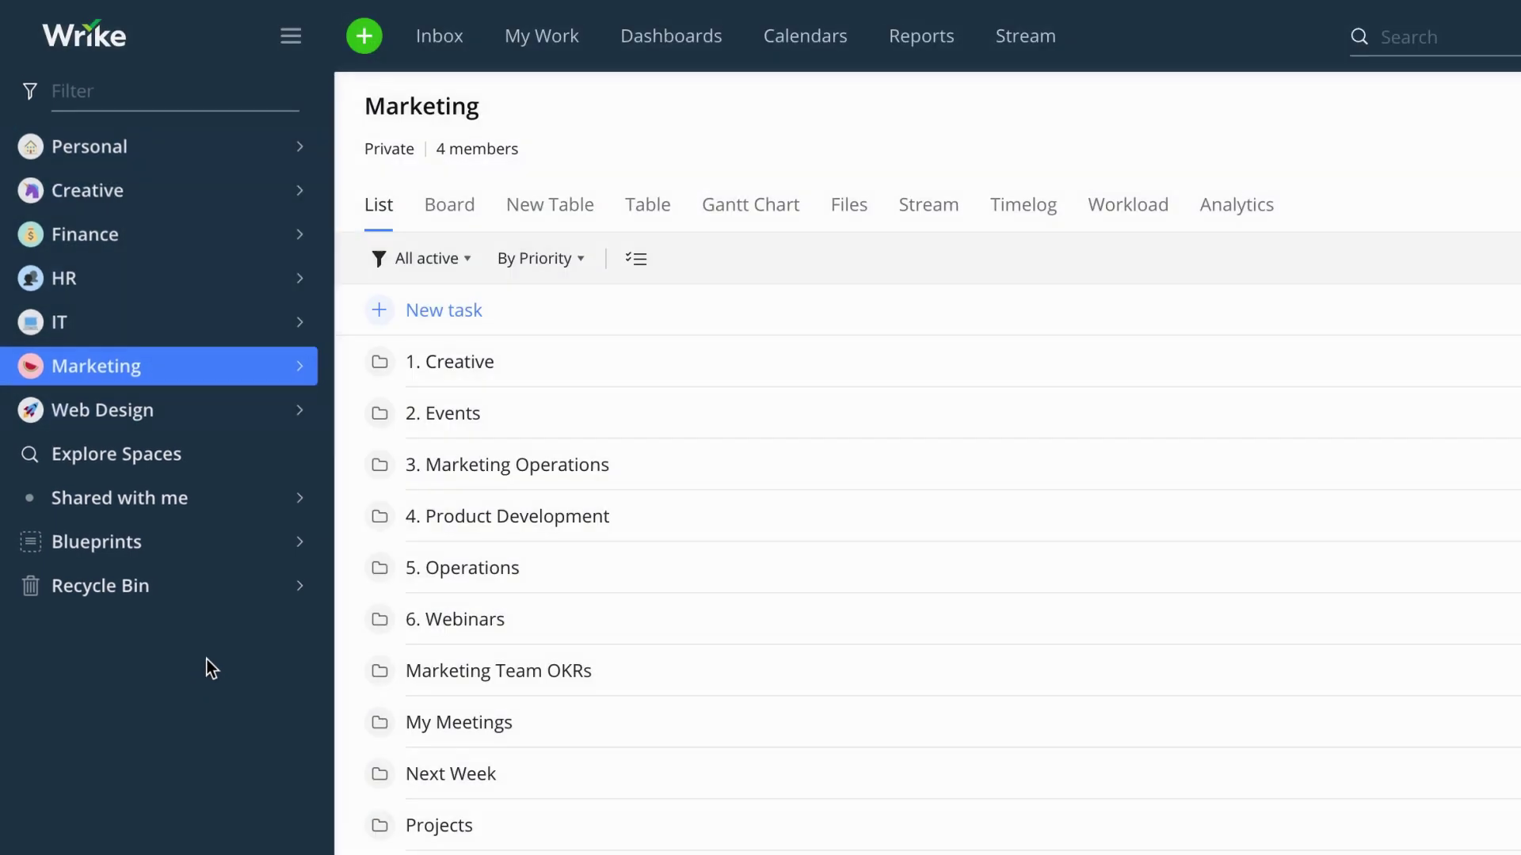
- Expand and collapse the Marketing and Shared with me sections in the sidebar
click(306, 365)
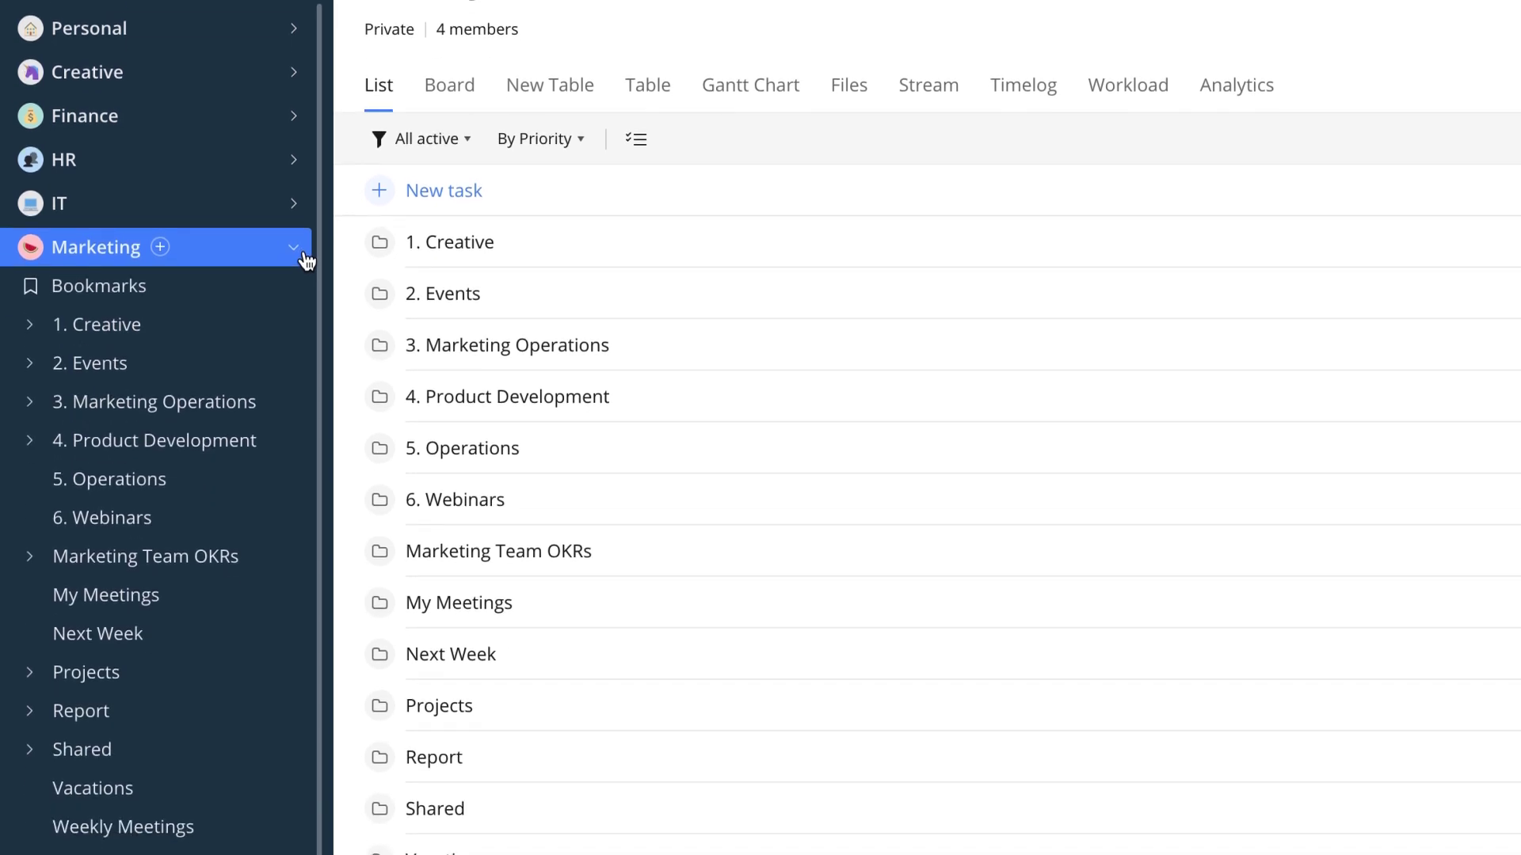
click(305, 254)
click(300, 388)
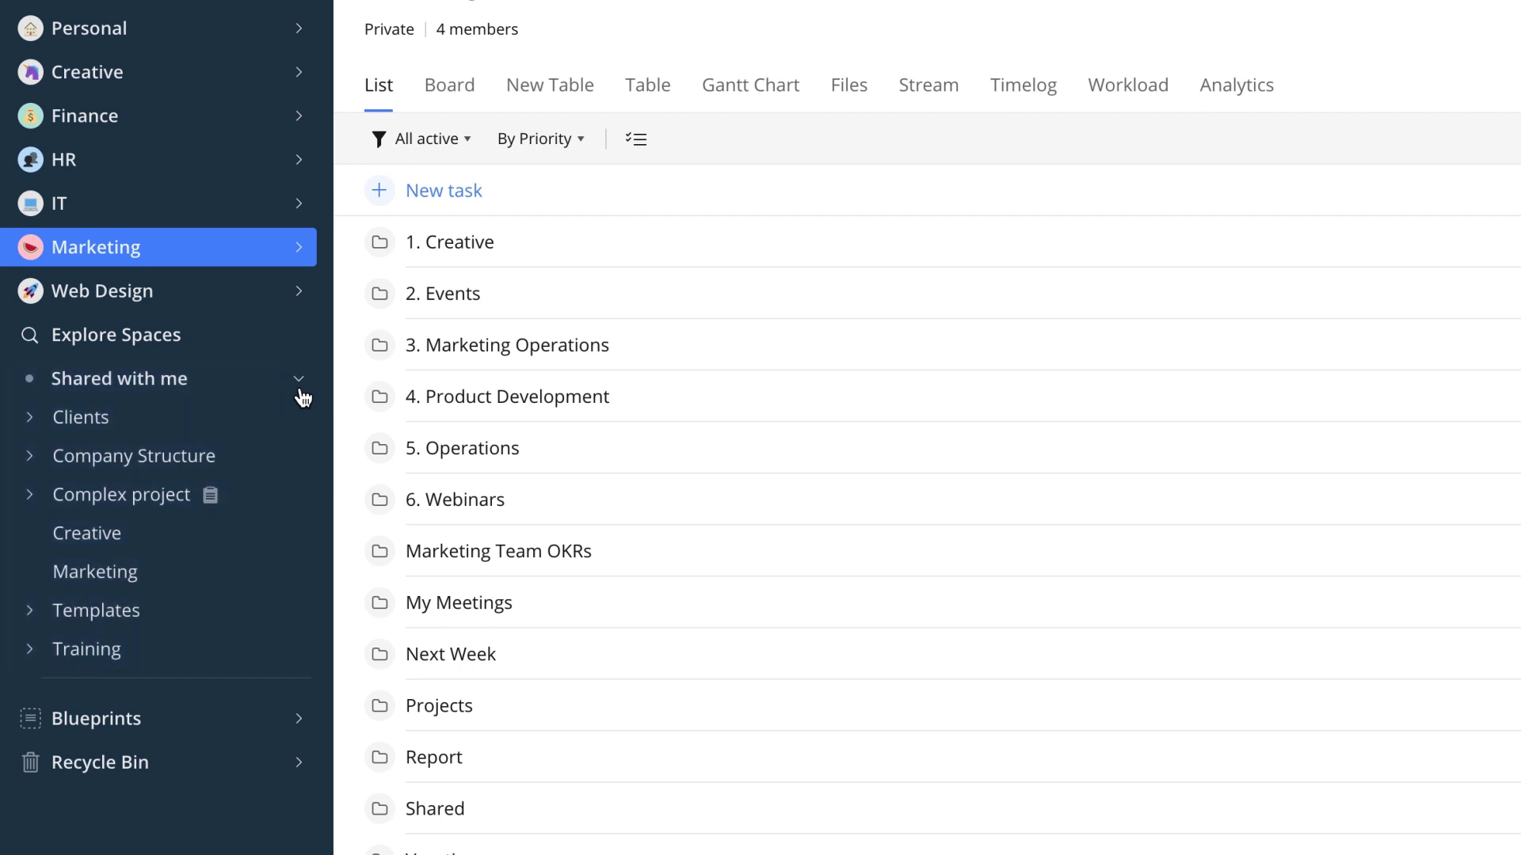
click(300, 394)
- Expand the Creative space and its Web Design folder to reveal Launch New Site
scroll(315, 228, up, 2)
click(313, 199)
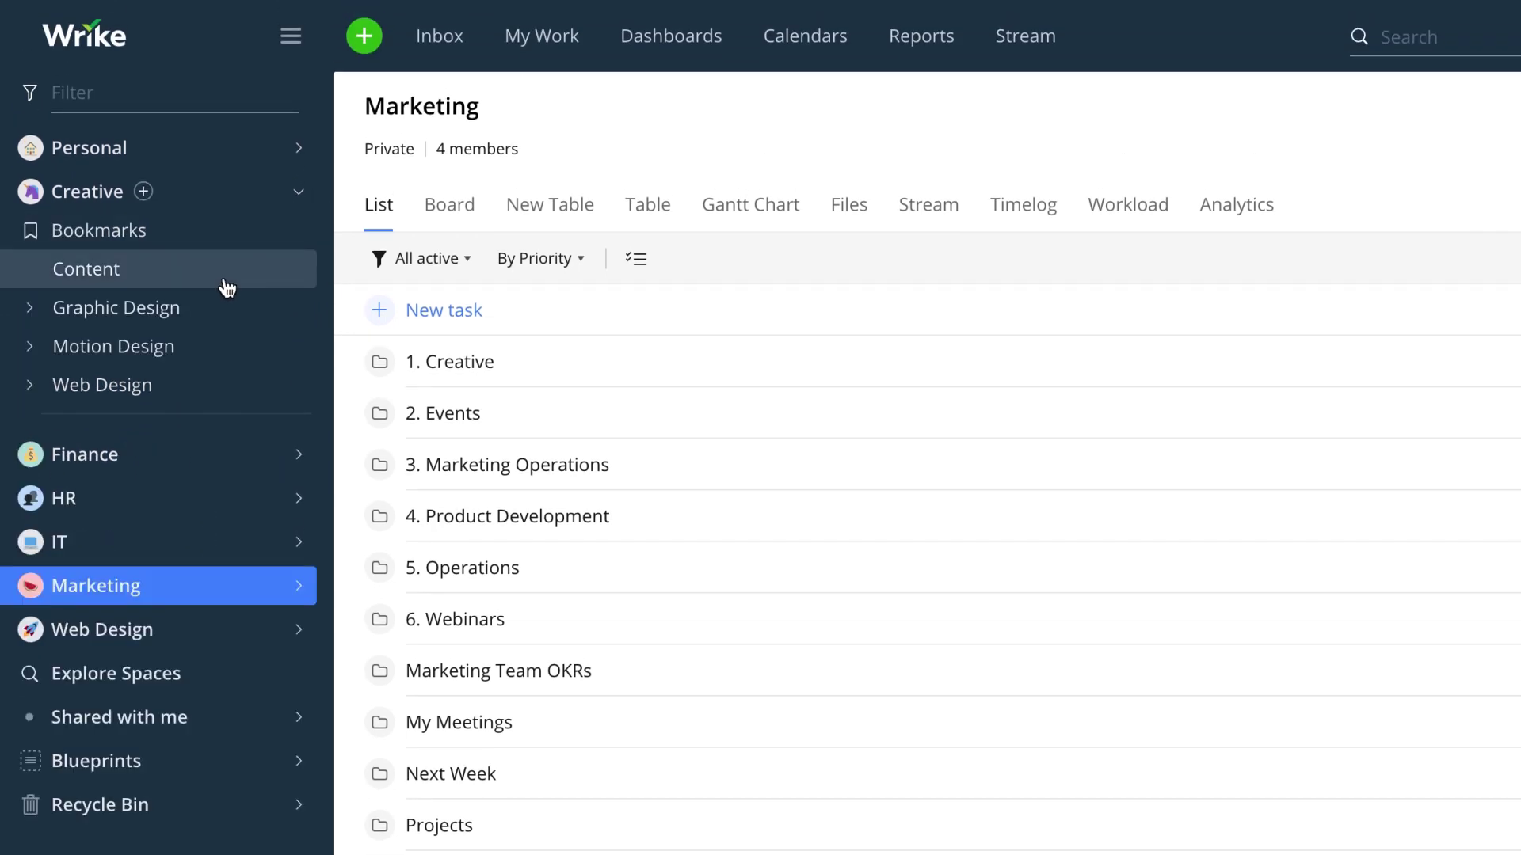
click(30, 385)
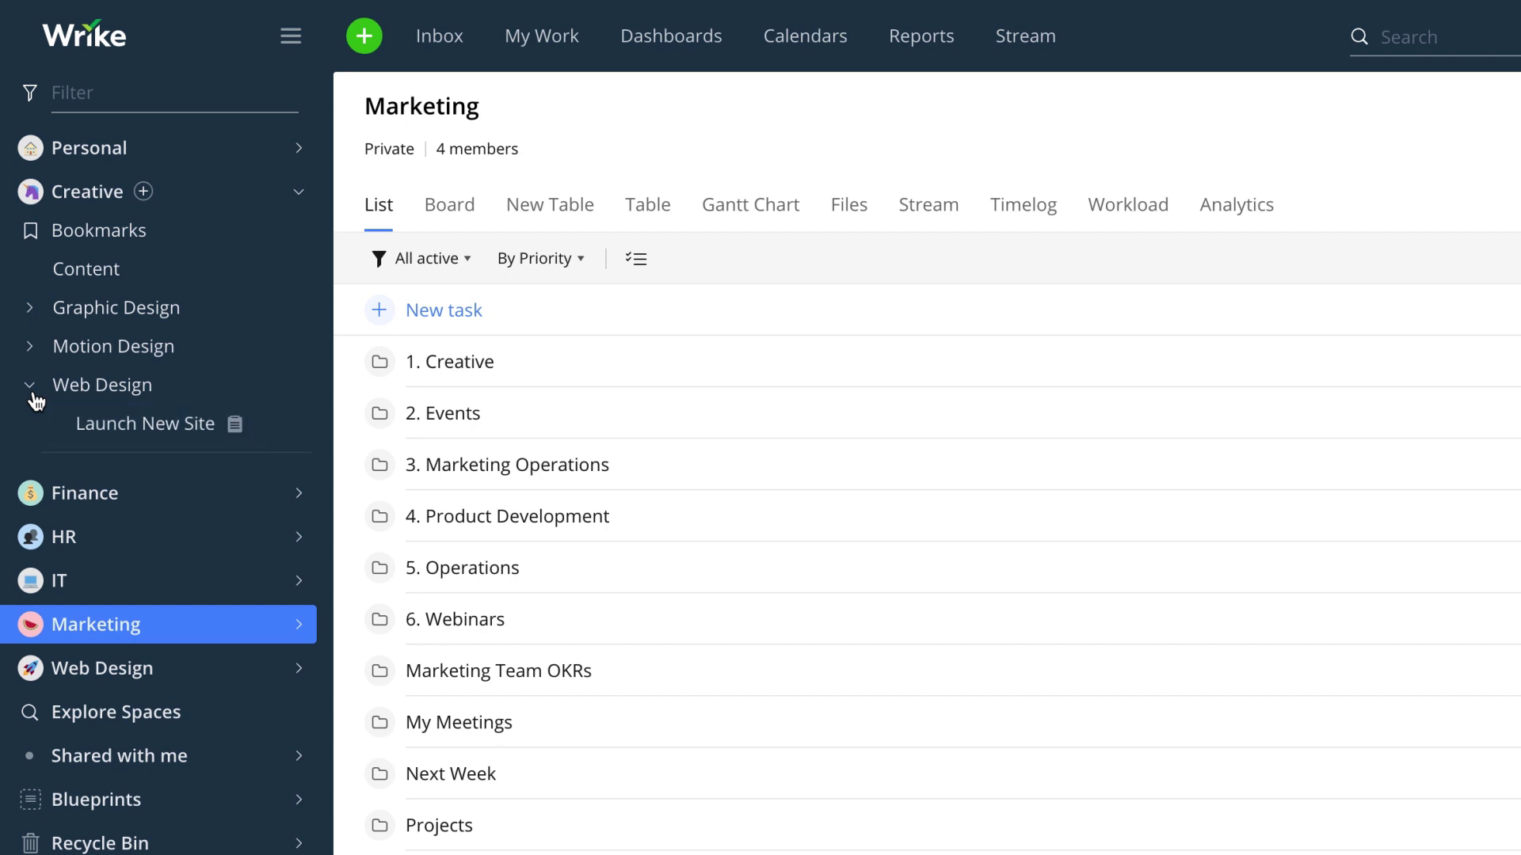
- Add the tasks Design, Copy, HTML and A/B testing to the Launch New Site project
click(110, 424)
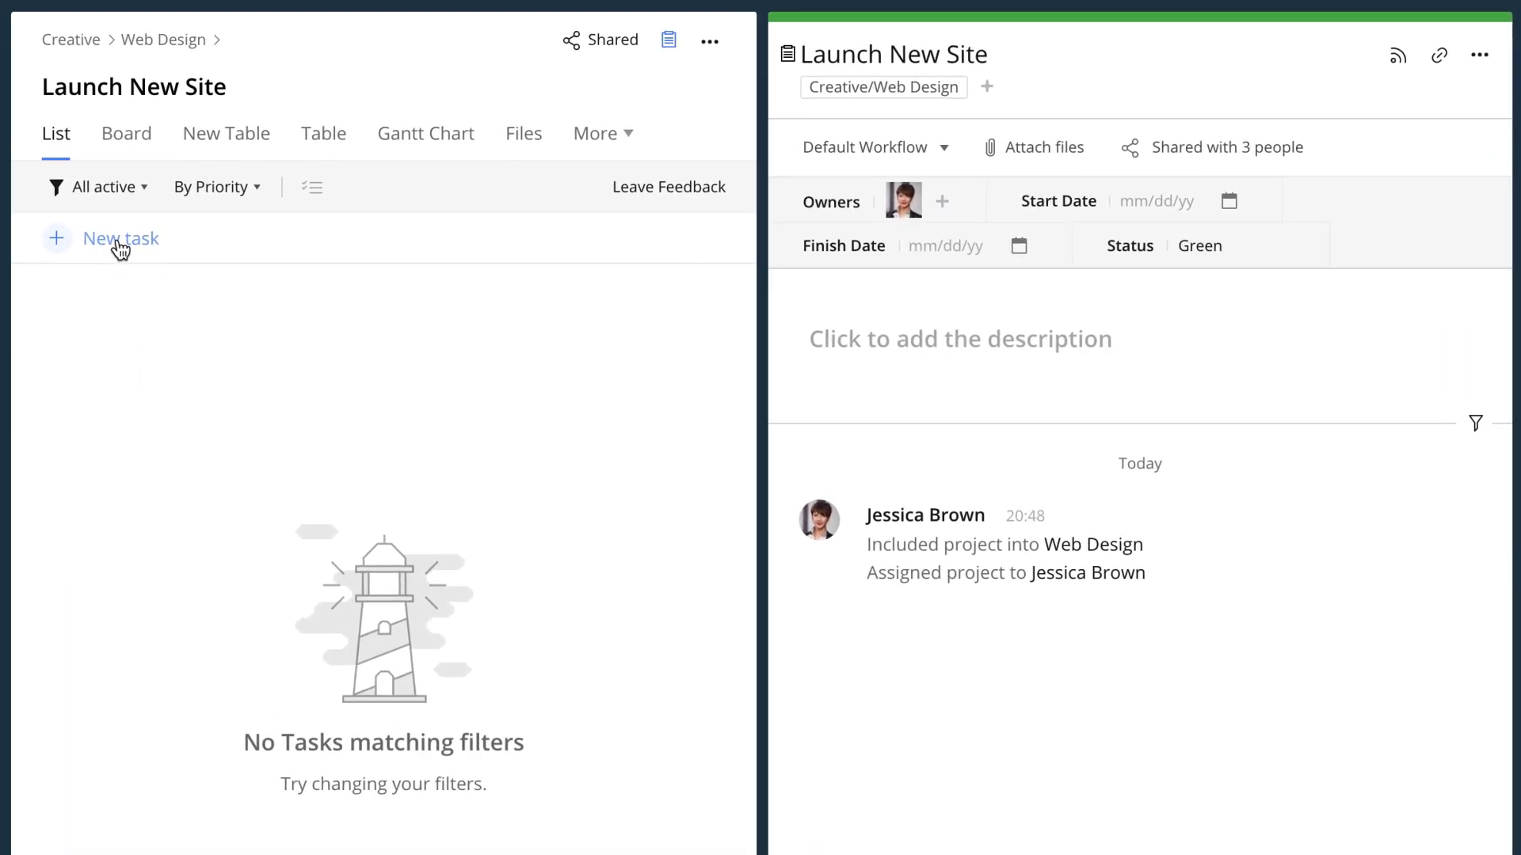
click(119, 244)
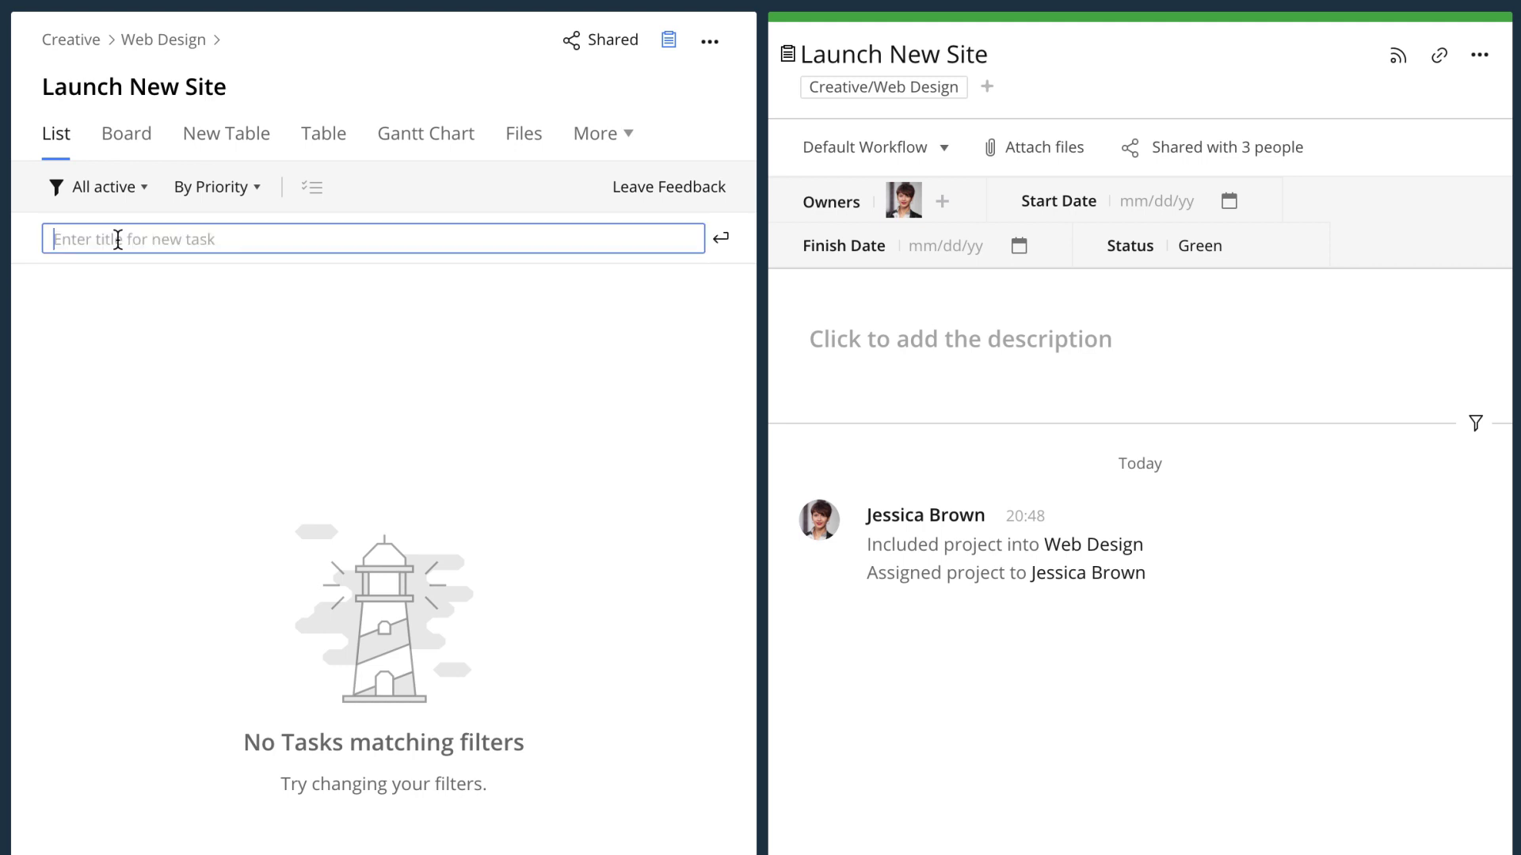
text(Design)
key(Return)
text(Copy)
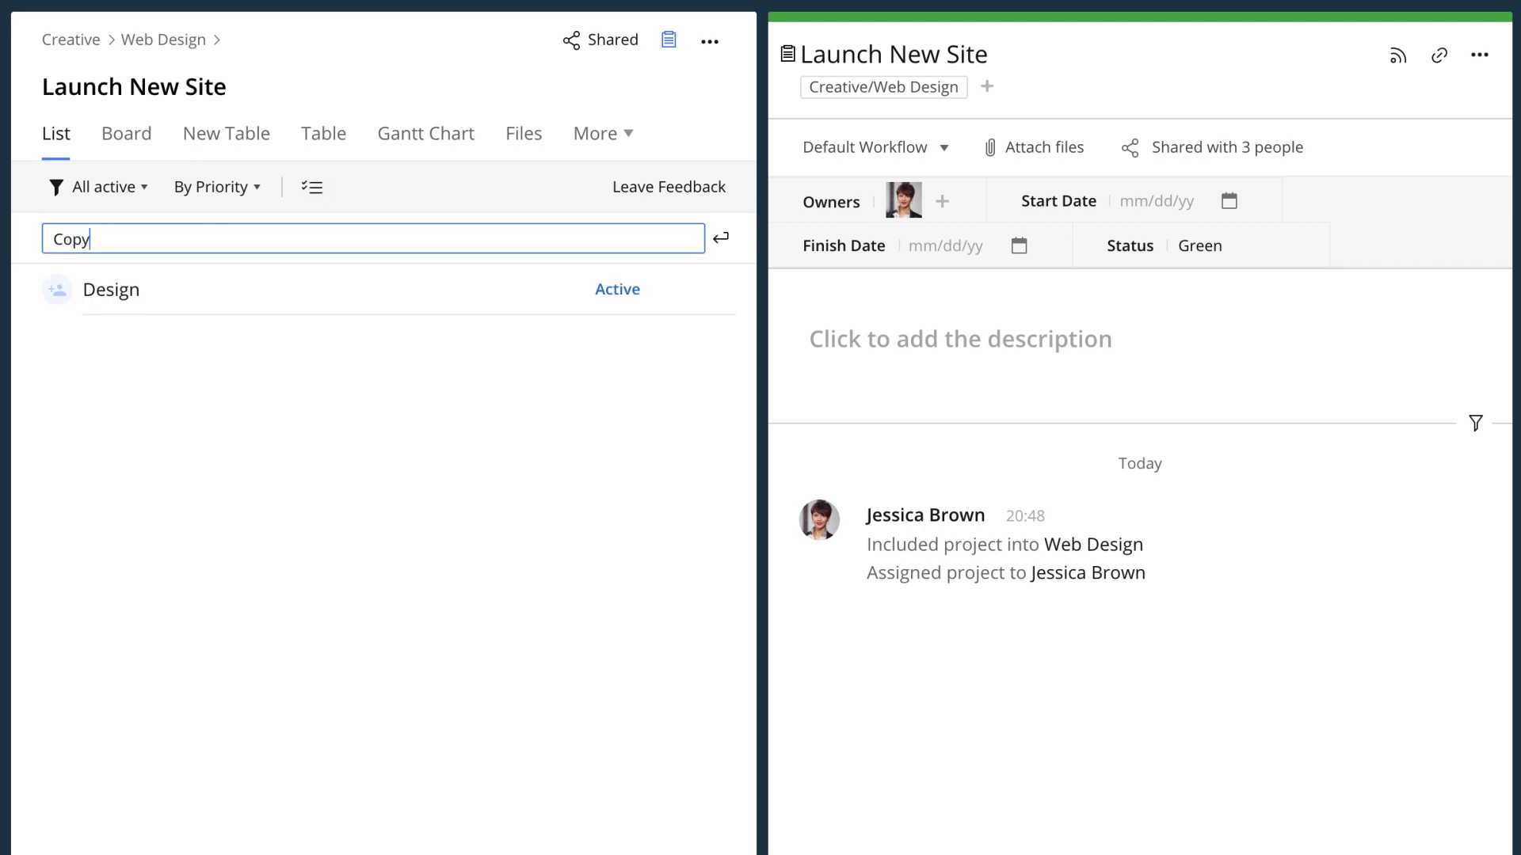
key(Return)
text(HTML)
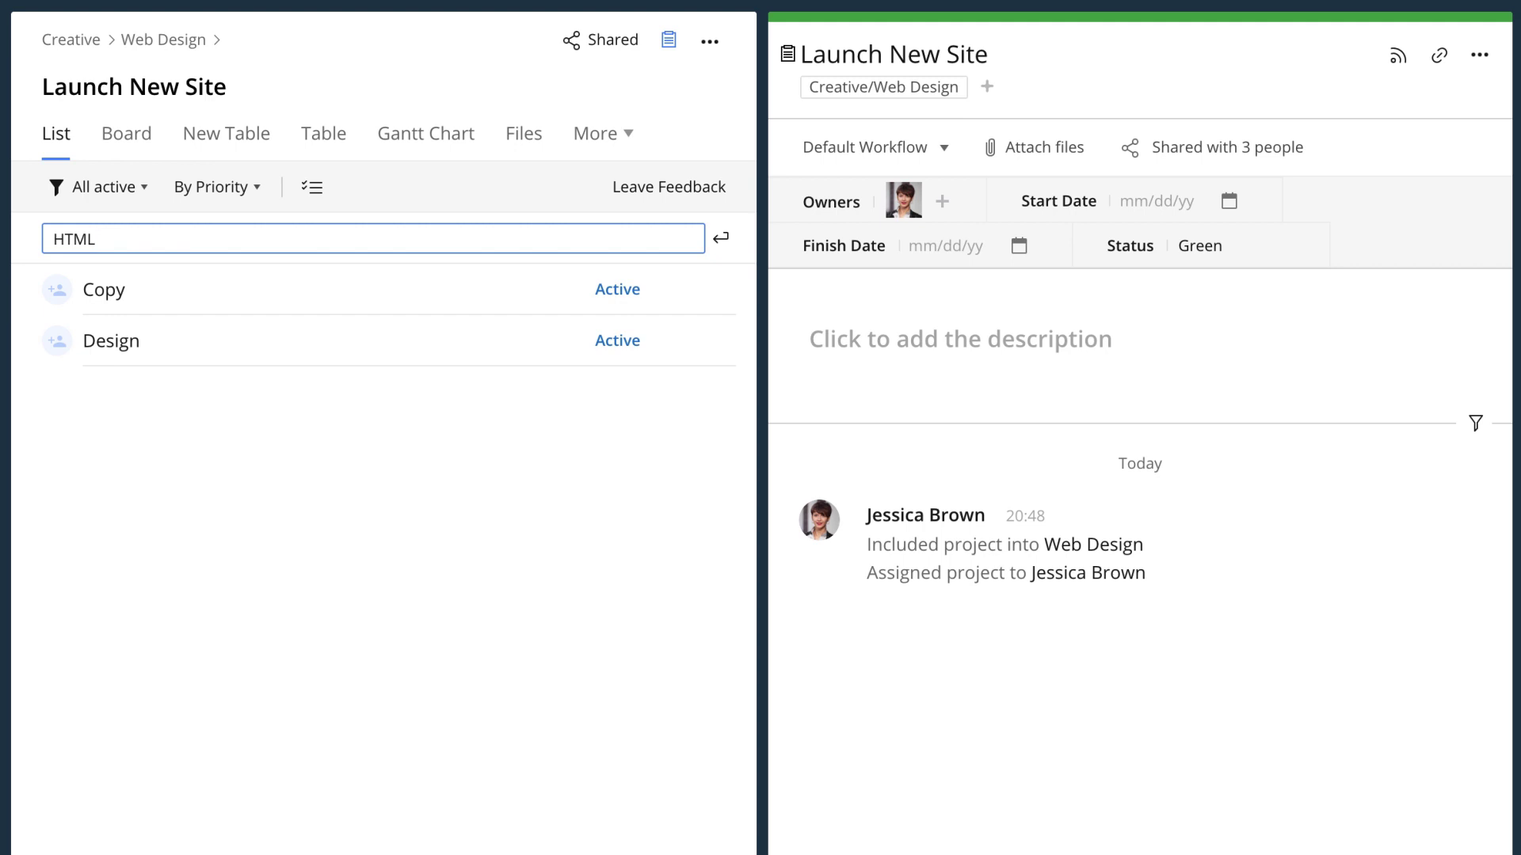
key(Return)
text(A/B testing)
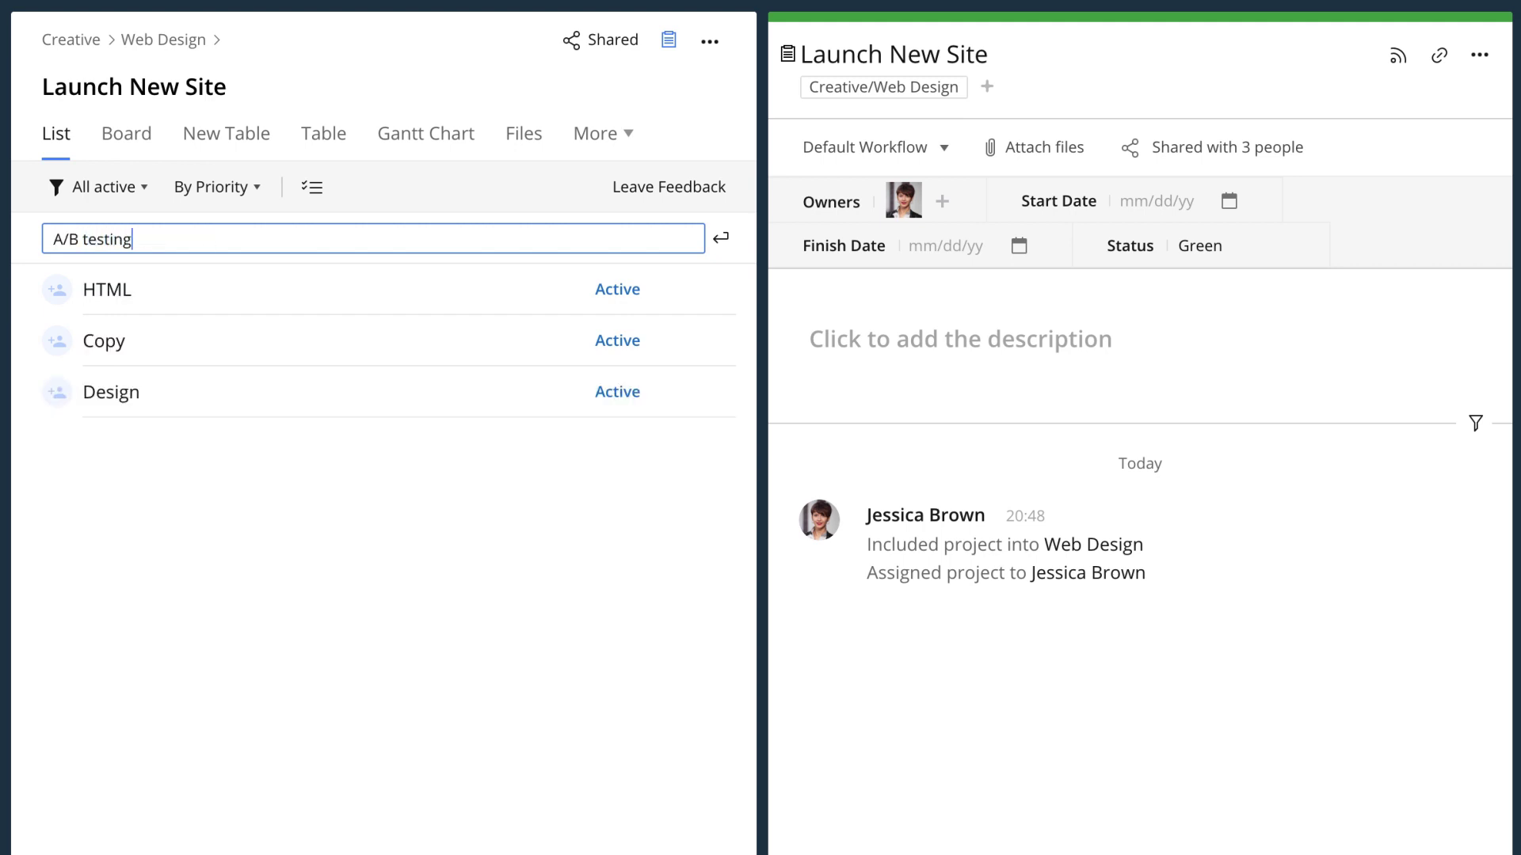
key(Return)
click(140, 516)
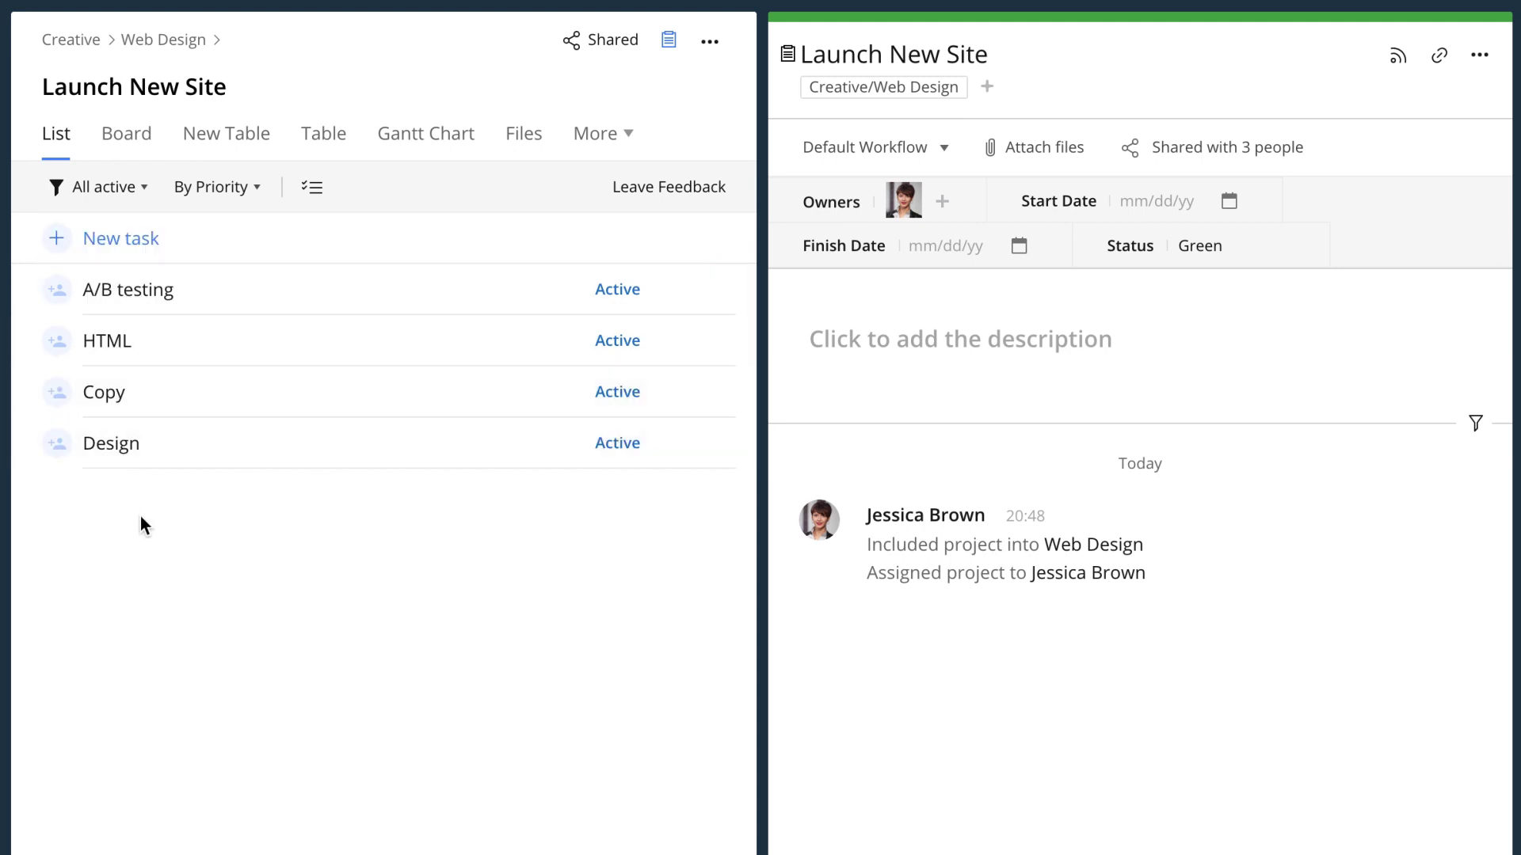
- Assign the A/B testing task to the chosen teammate
click(223, 304)
click(932, 153)
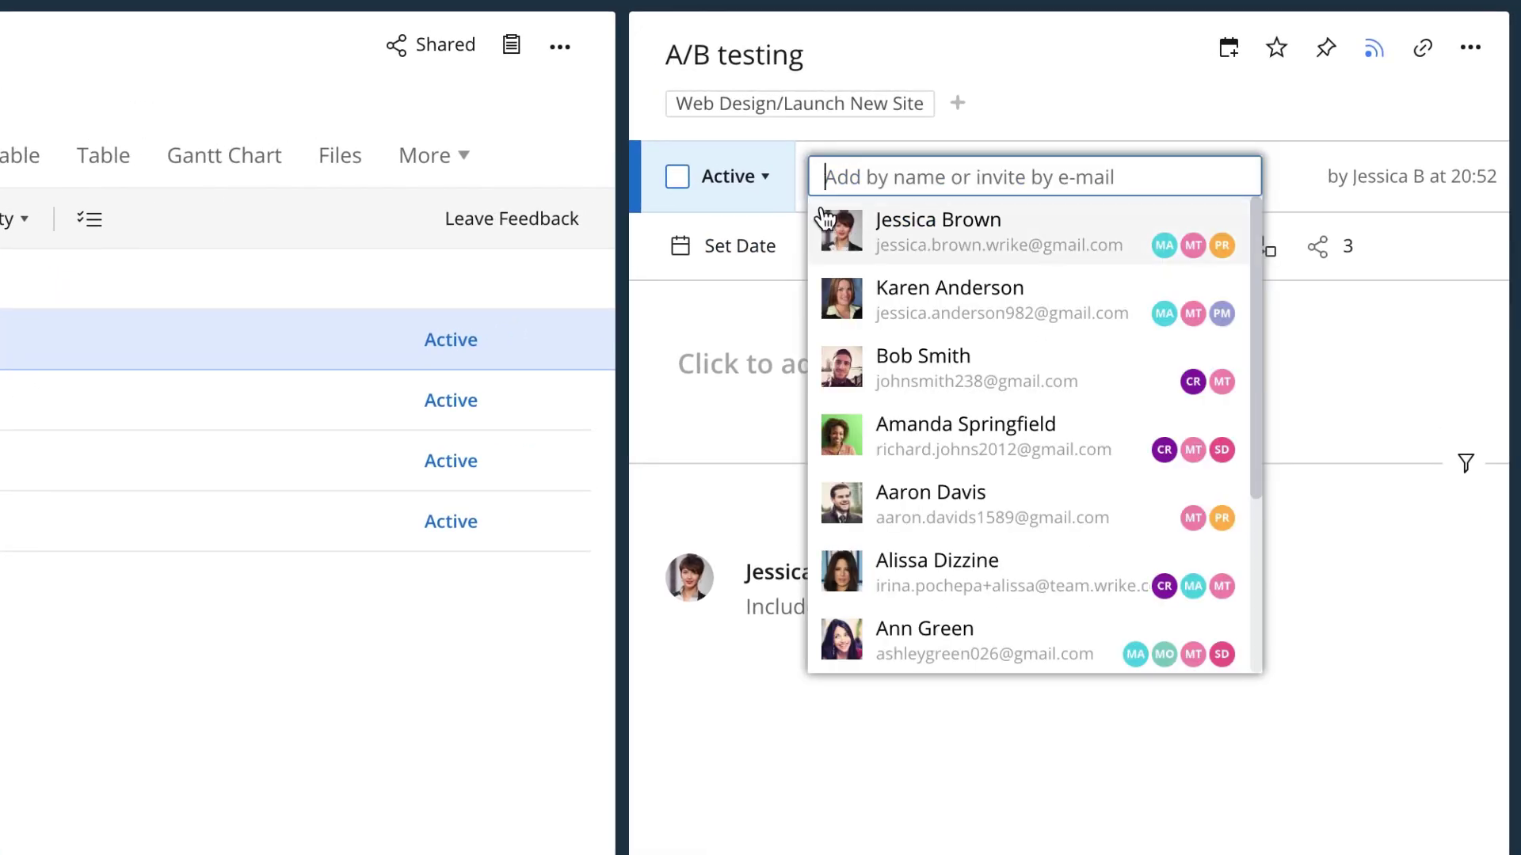
click(828, 300)
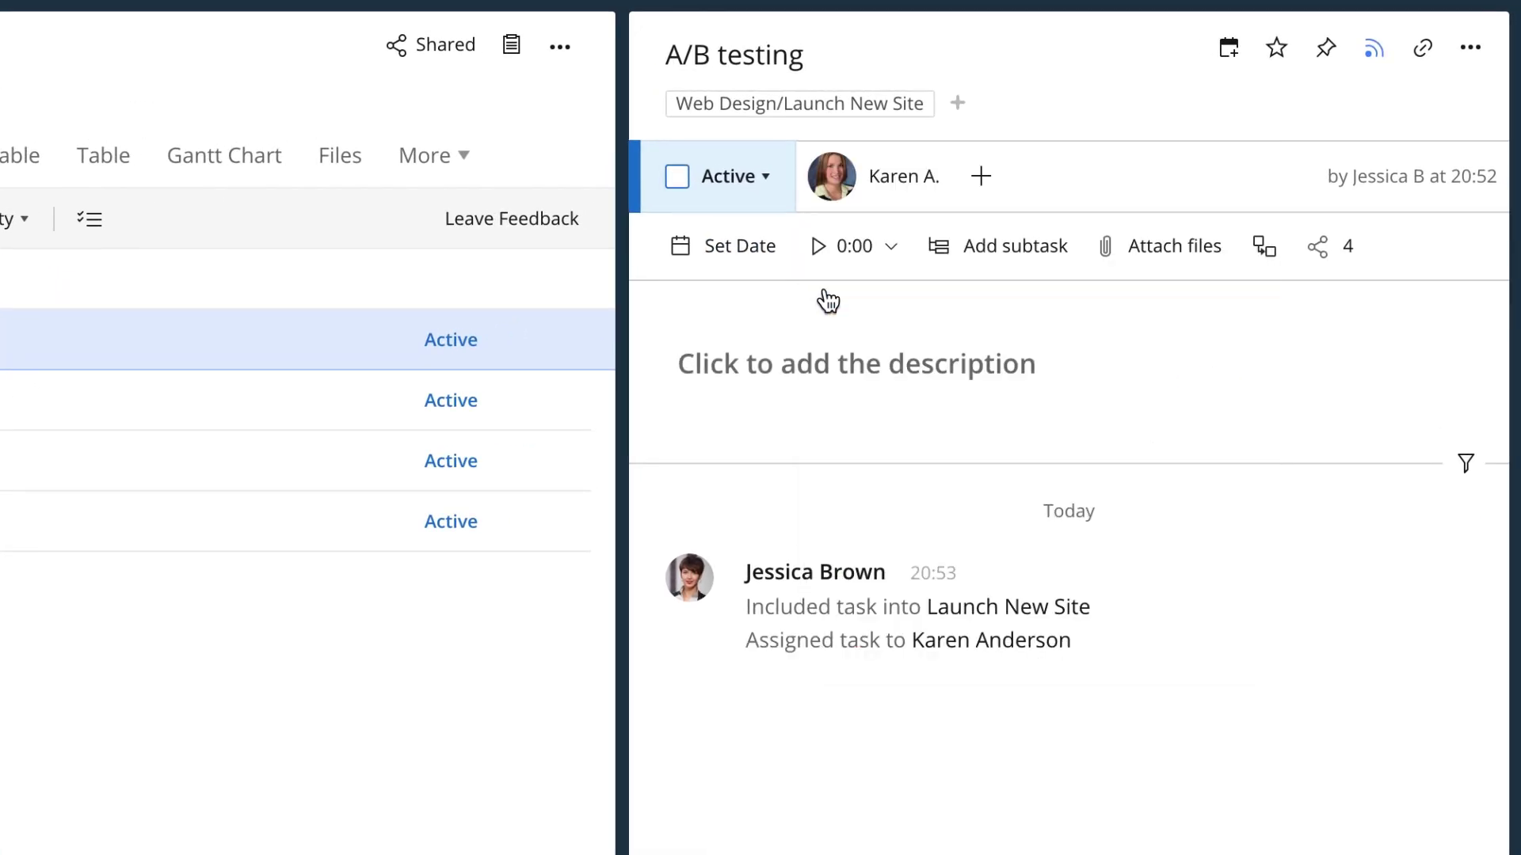
- Schedule the A/B testing task for Apr 10 – Apr 18
click(739, 246)
drag(823, 712, 883, 777)
click(786, 783)
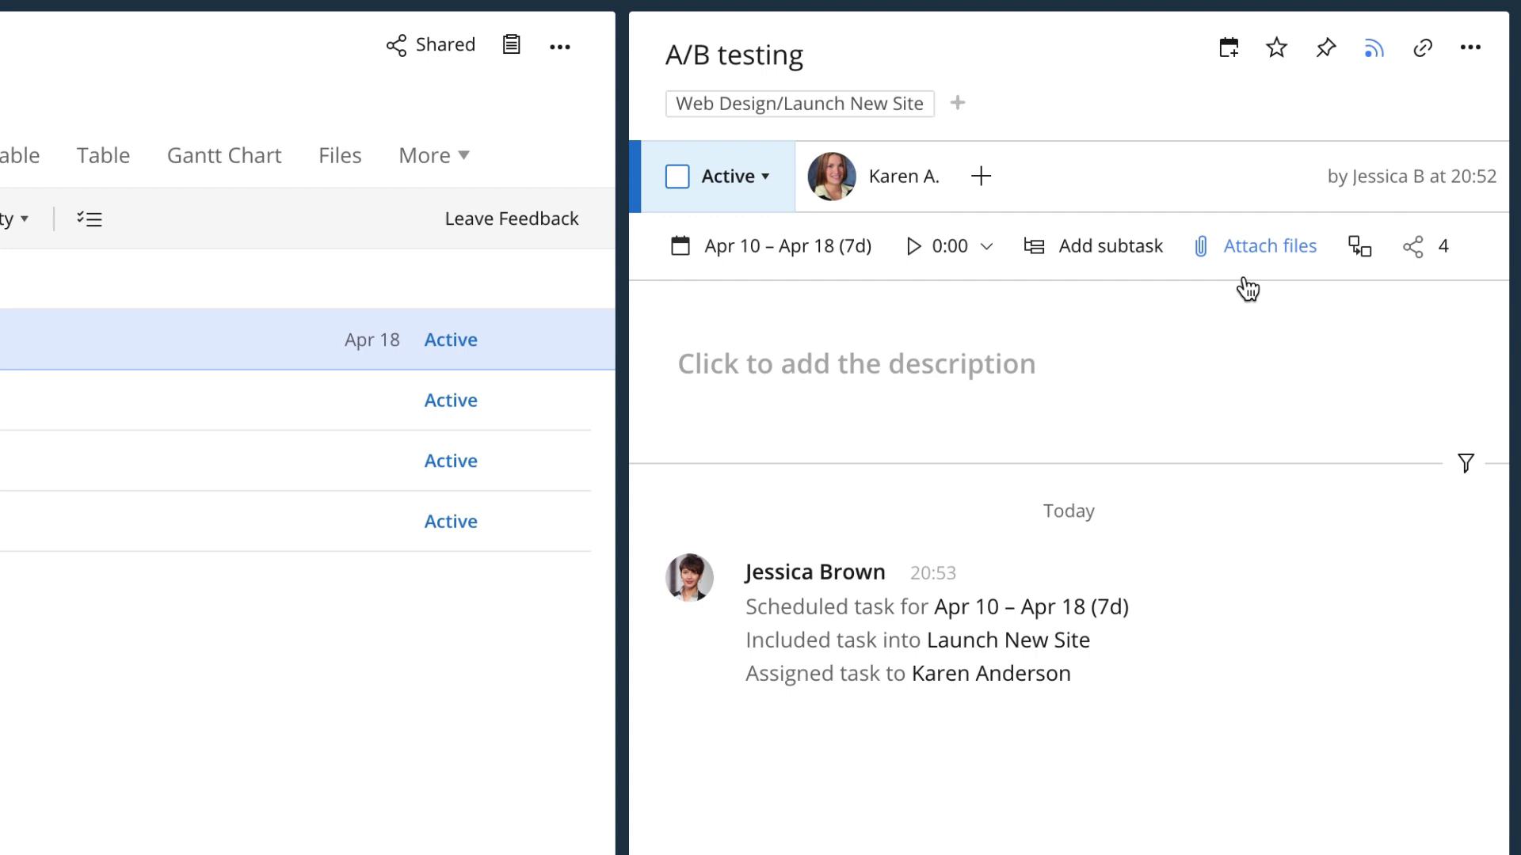
click(1010, 752)
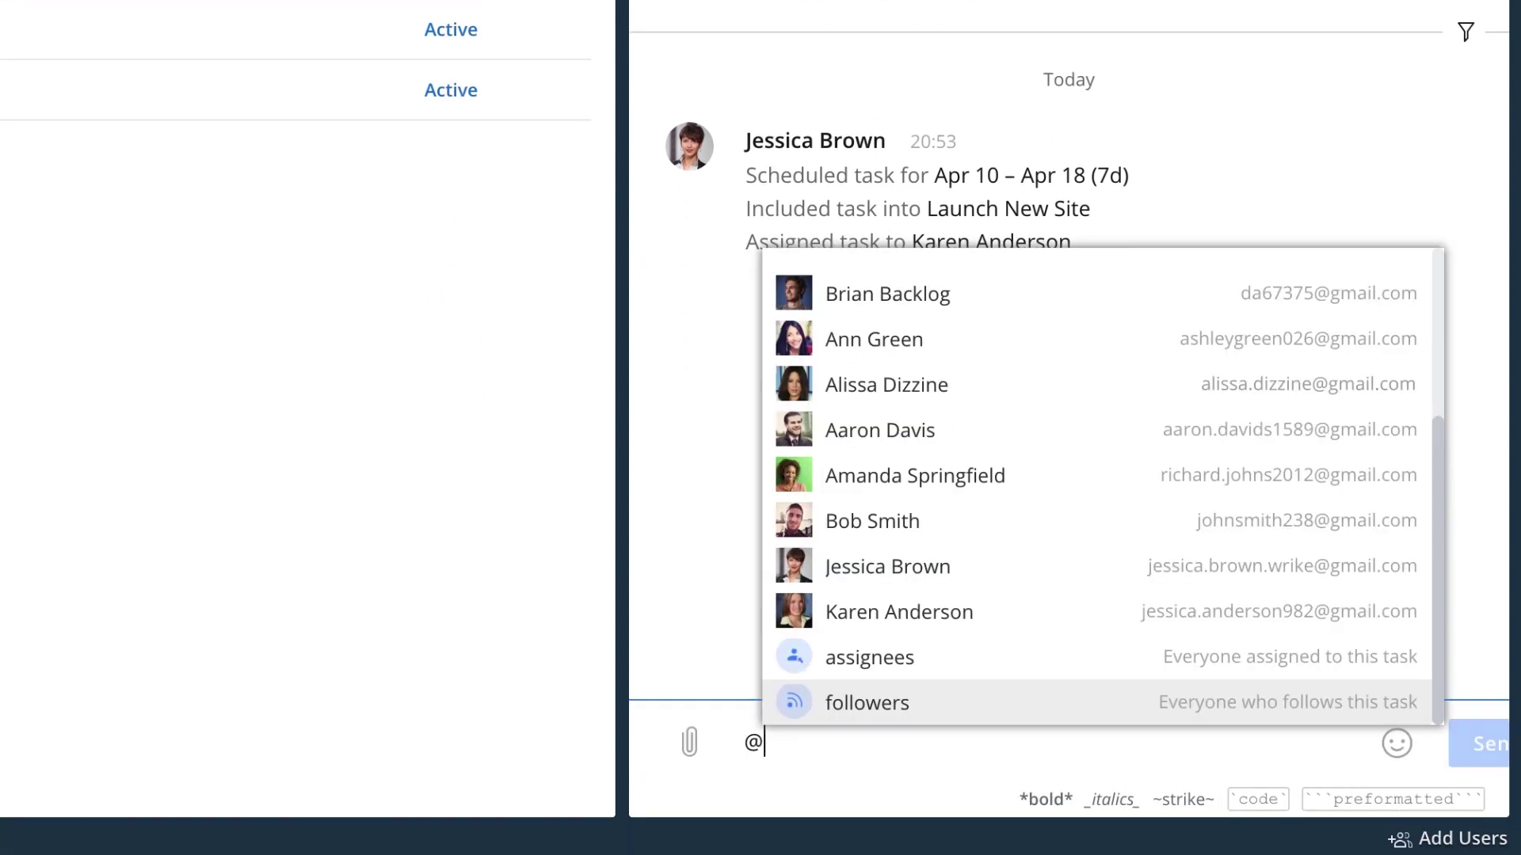
key(Return)
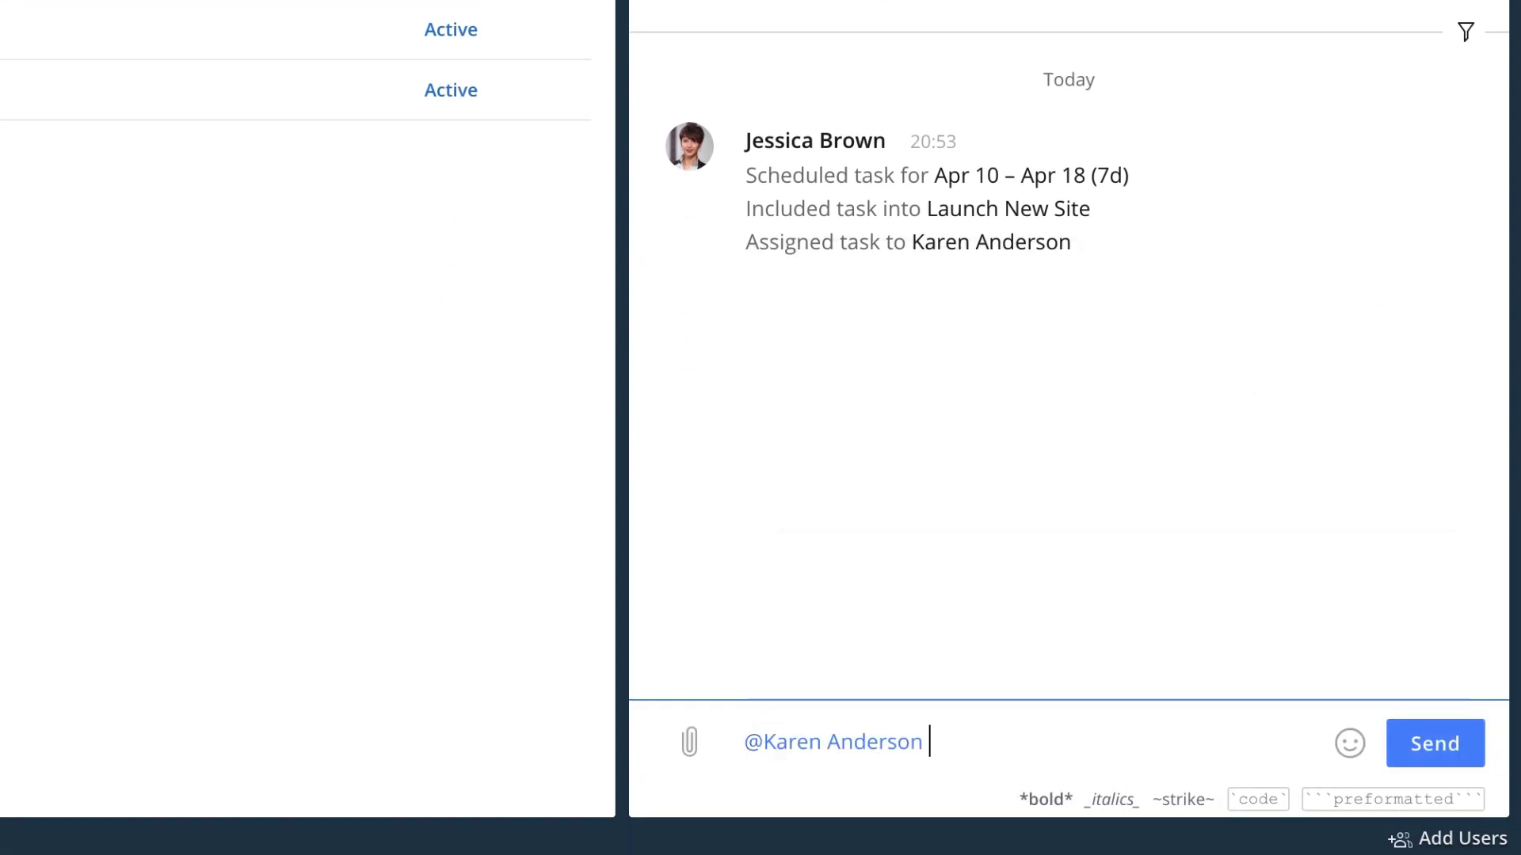
text(We'll be doing some testing at the end of the month)
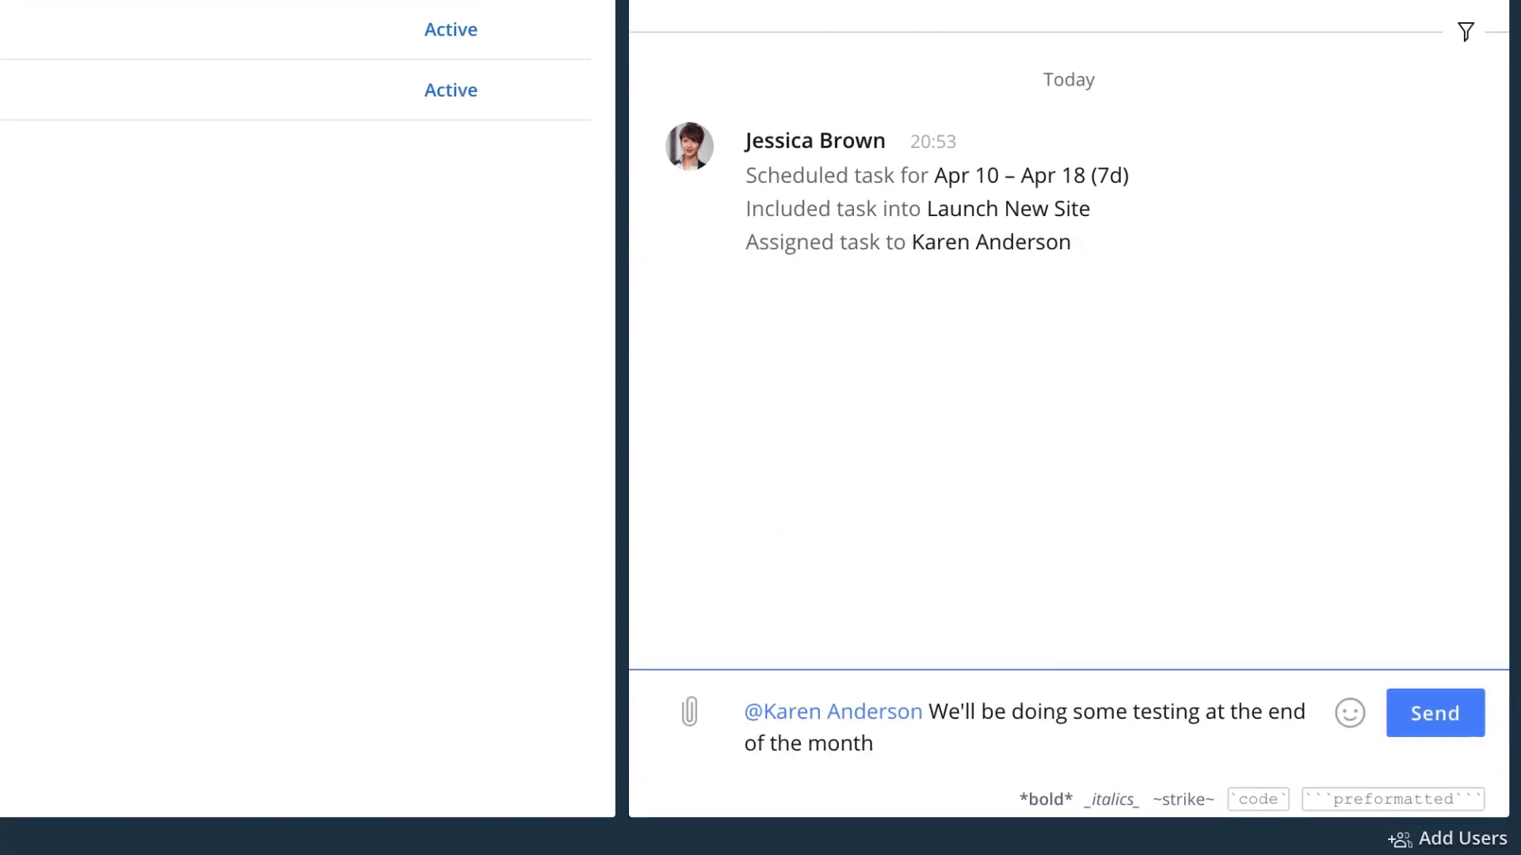
click(1396, 739)
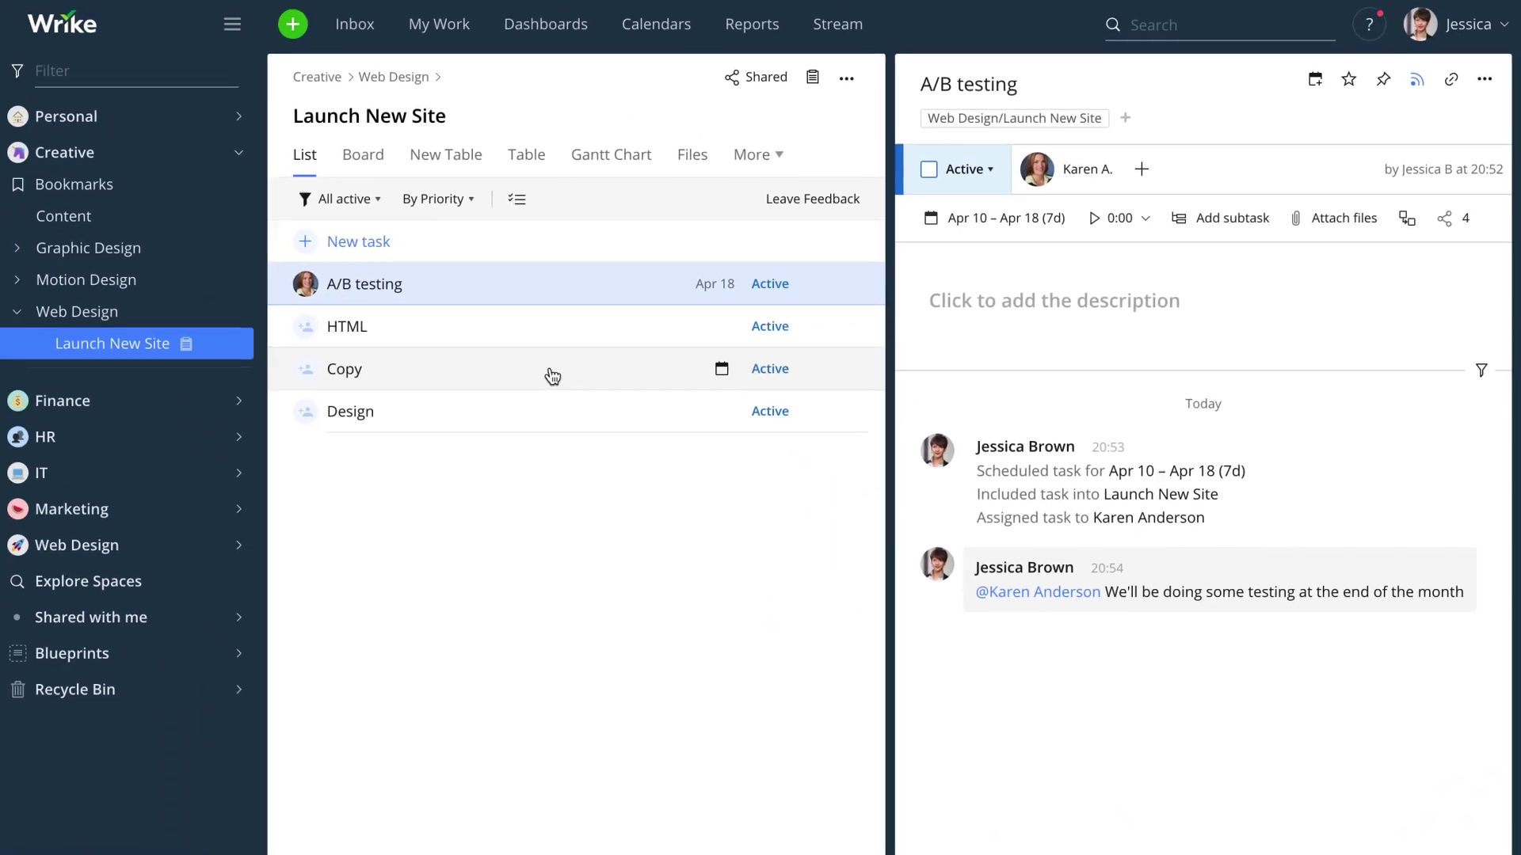
click(404, 251)
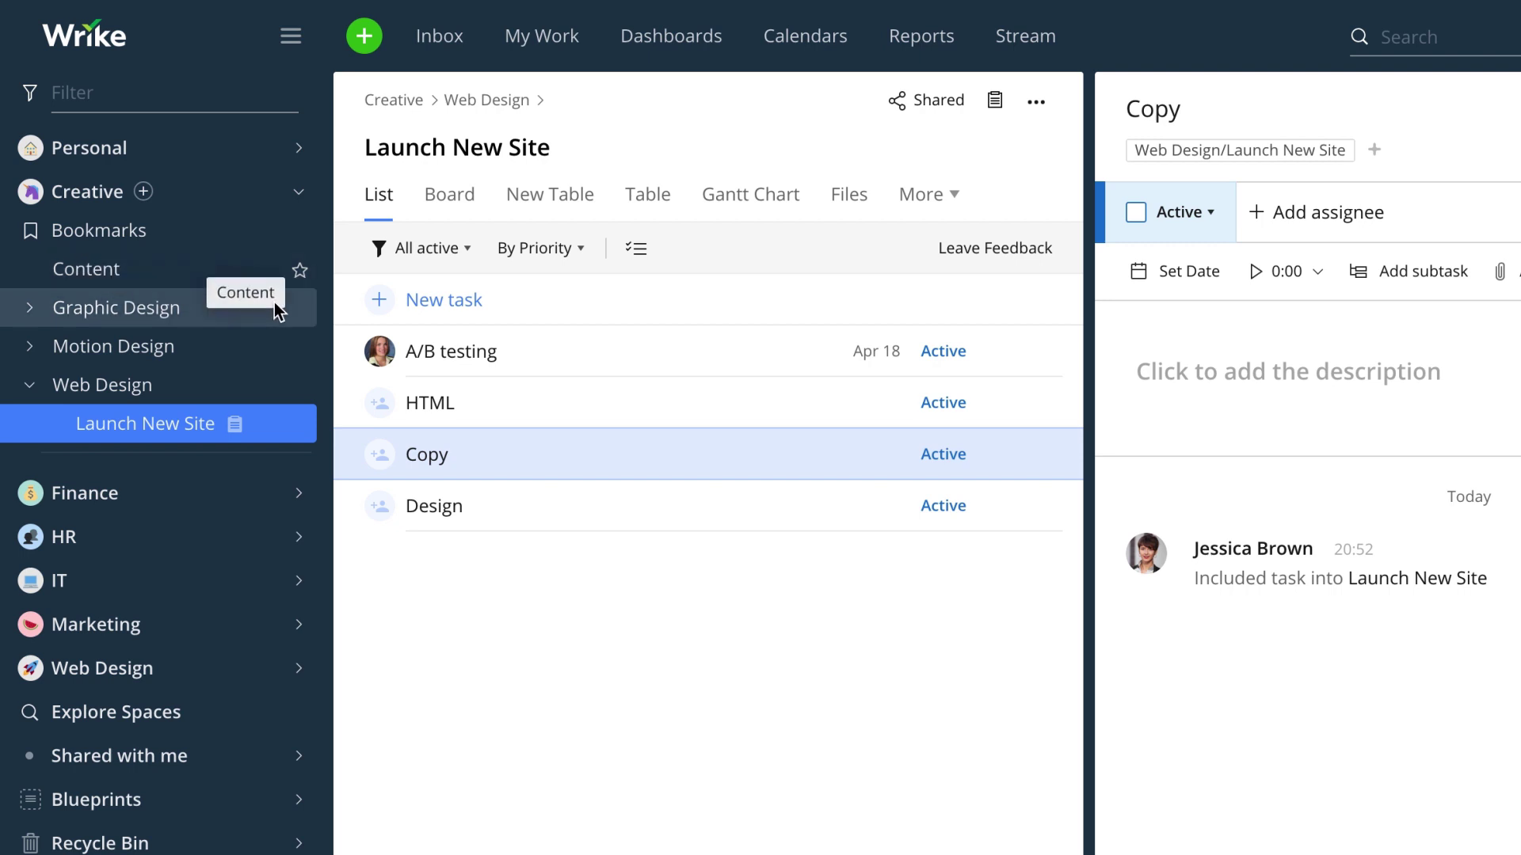
- Tag the Copy task into the Content folder, then confirm it's listed there and check its link
drag(1082, 165, 1092, 152)
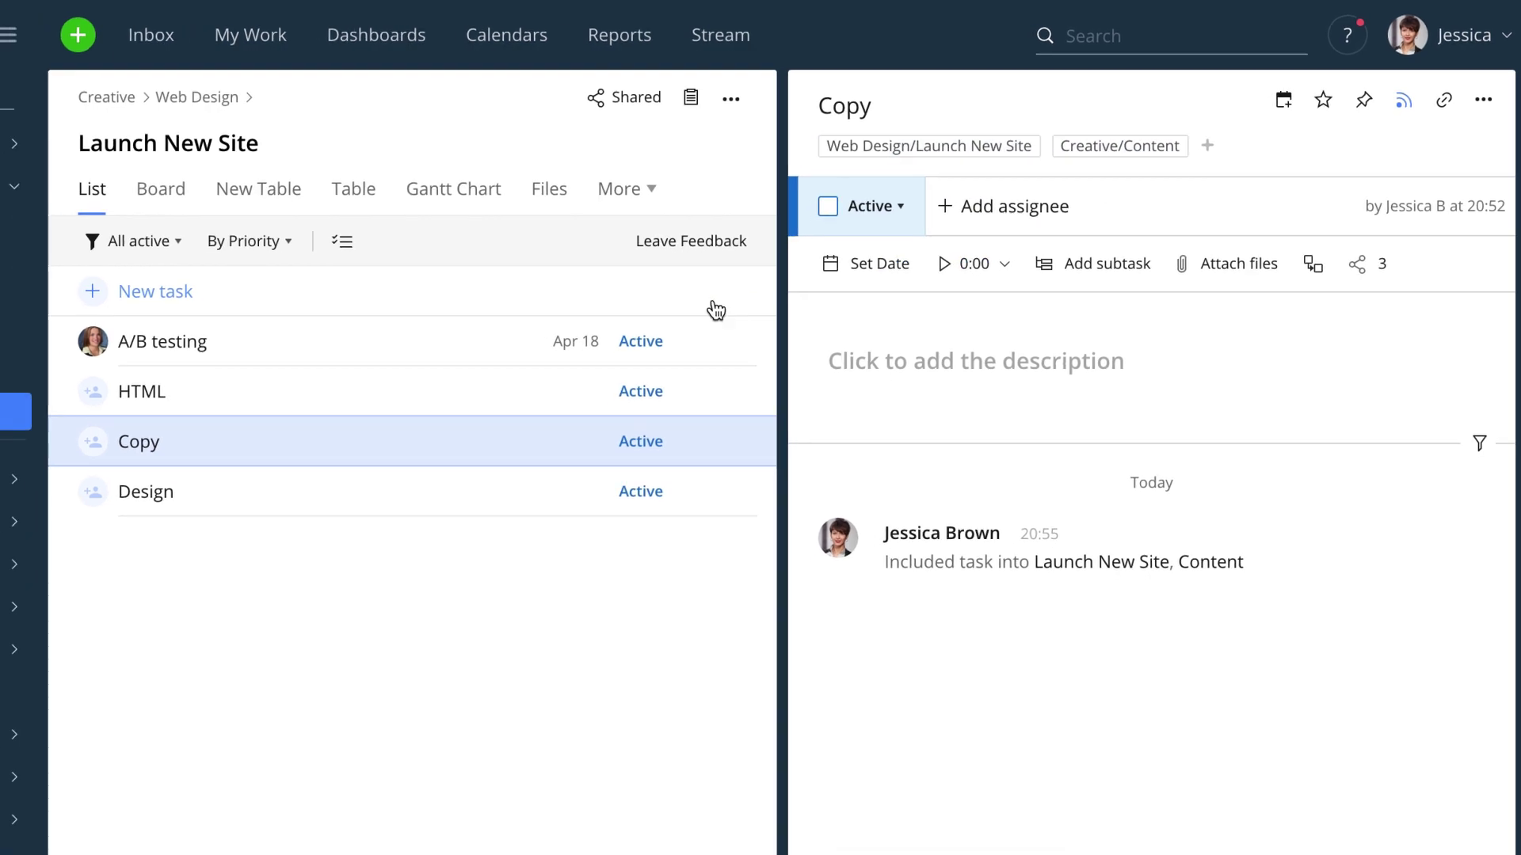
click(111, 223)
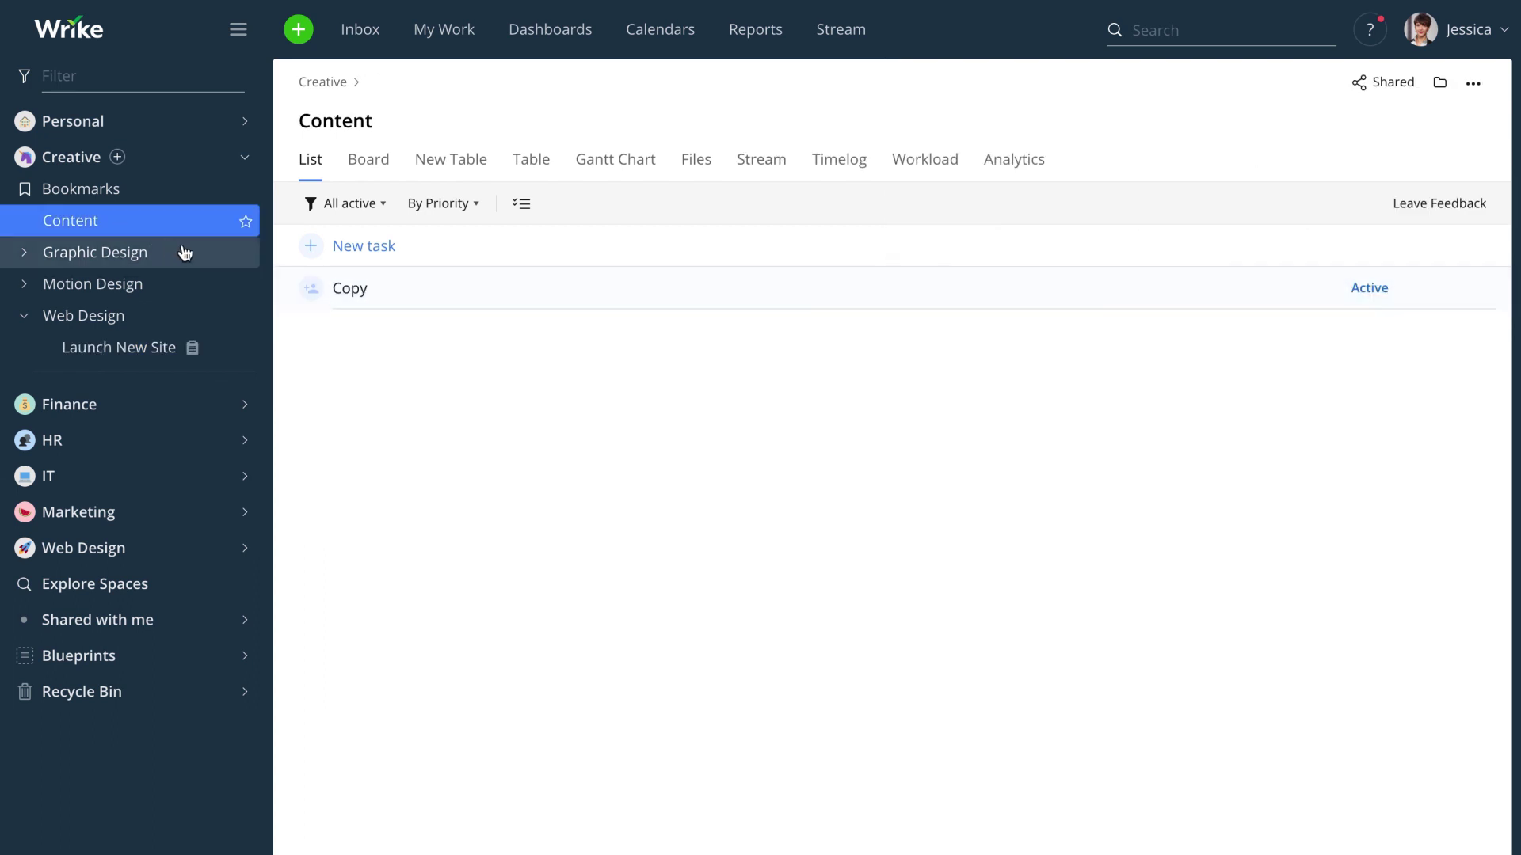
click(425, 284)
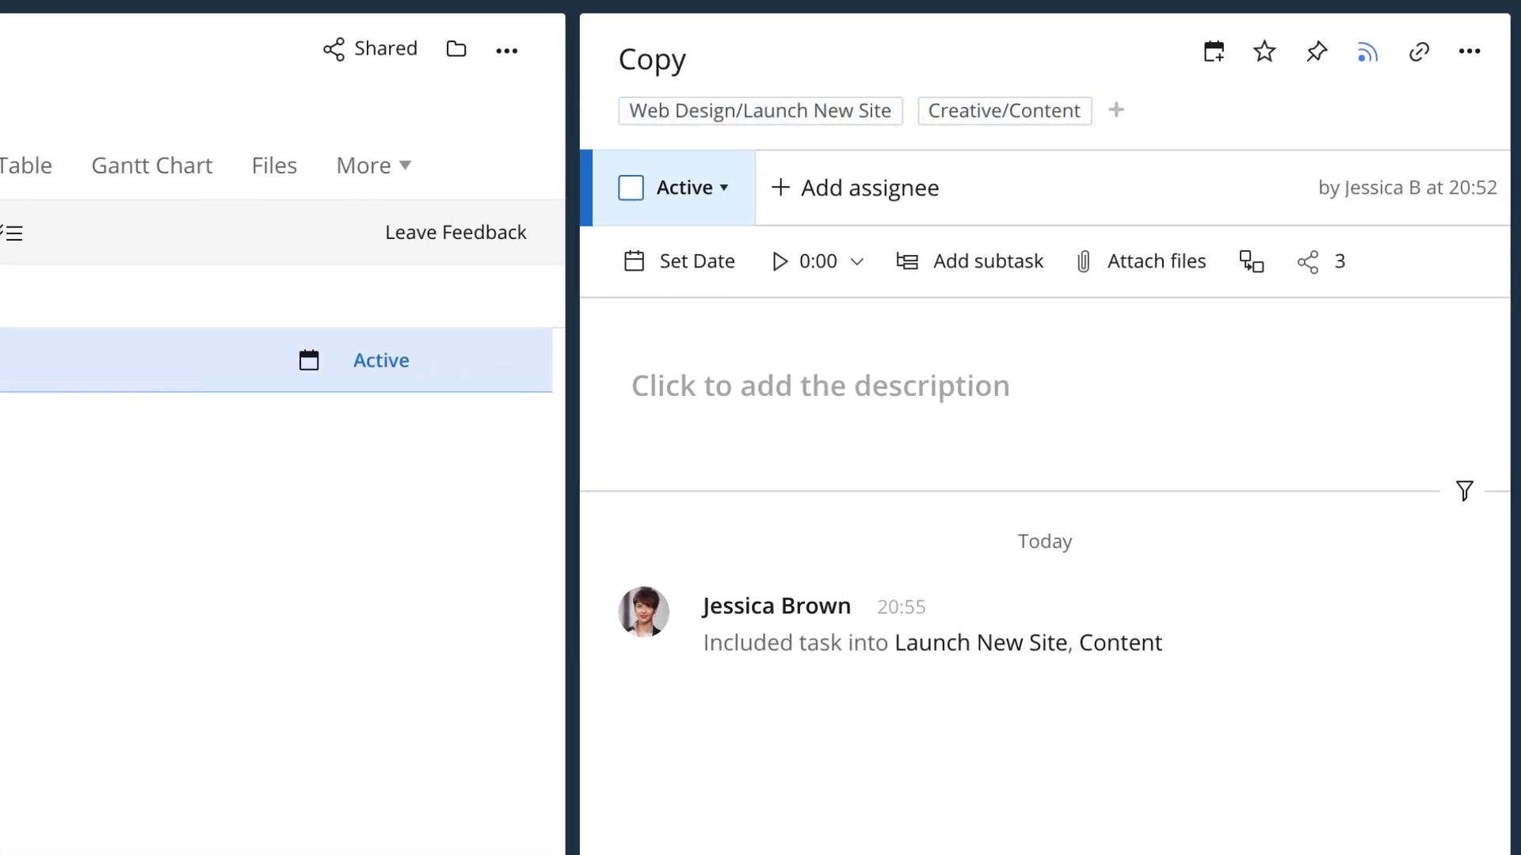
click(1415, 63)
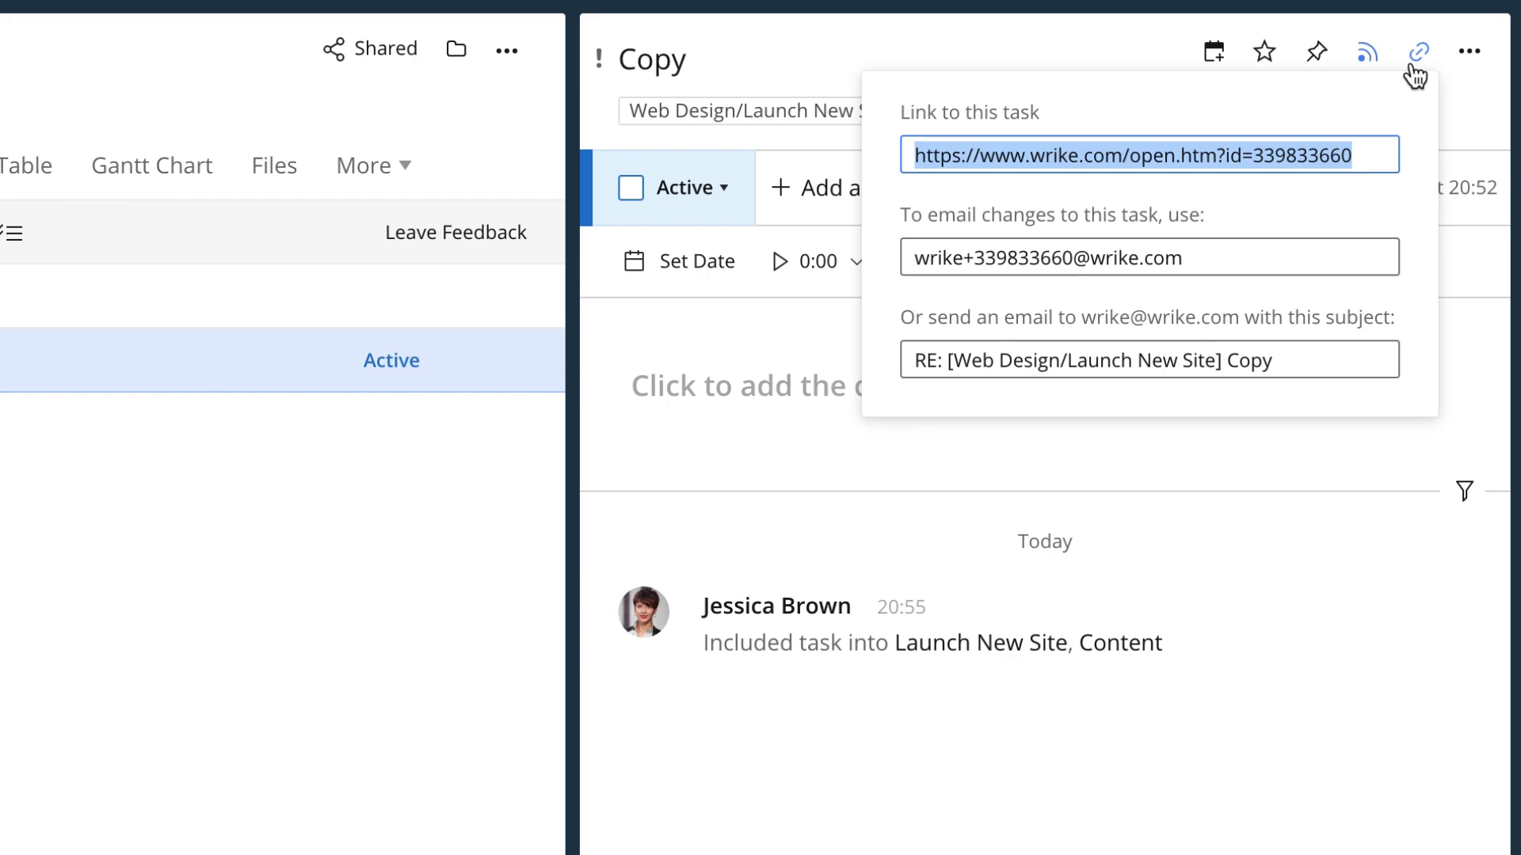
click(1456, 103)
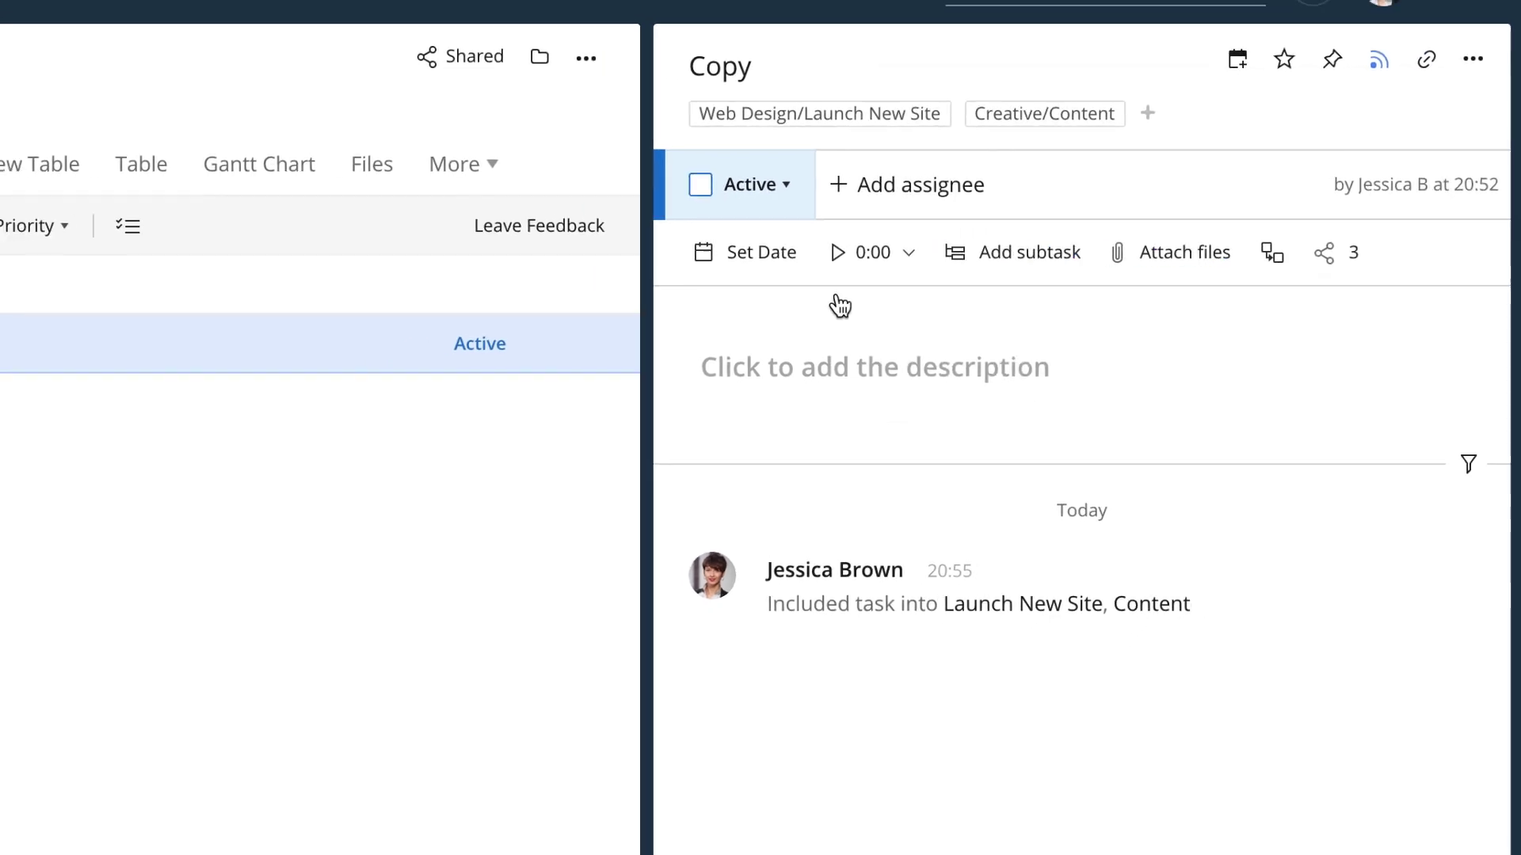
- Include the Launch New Site project in the Web Design space by searching 'web'
click(156, 346)
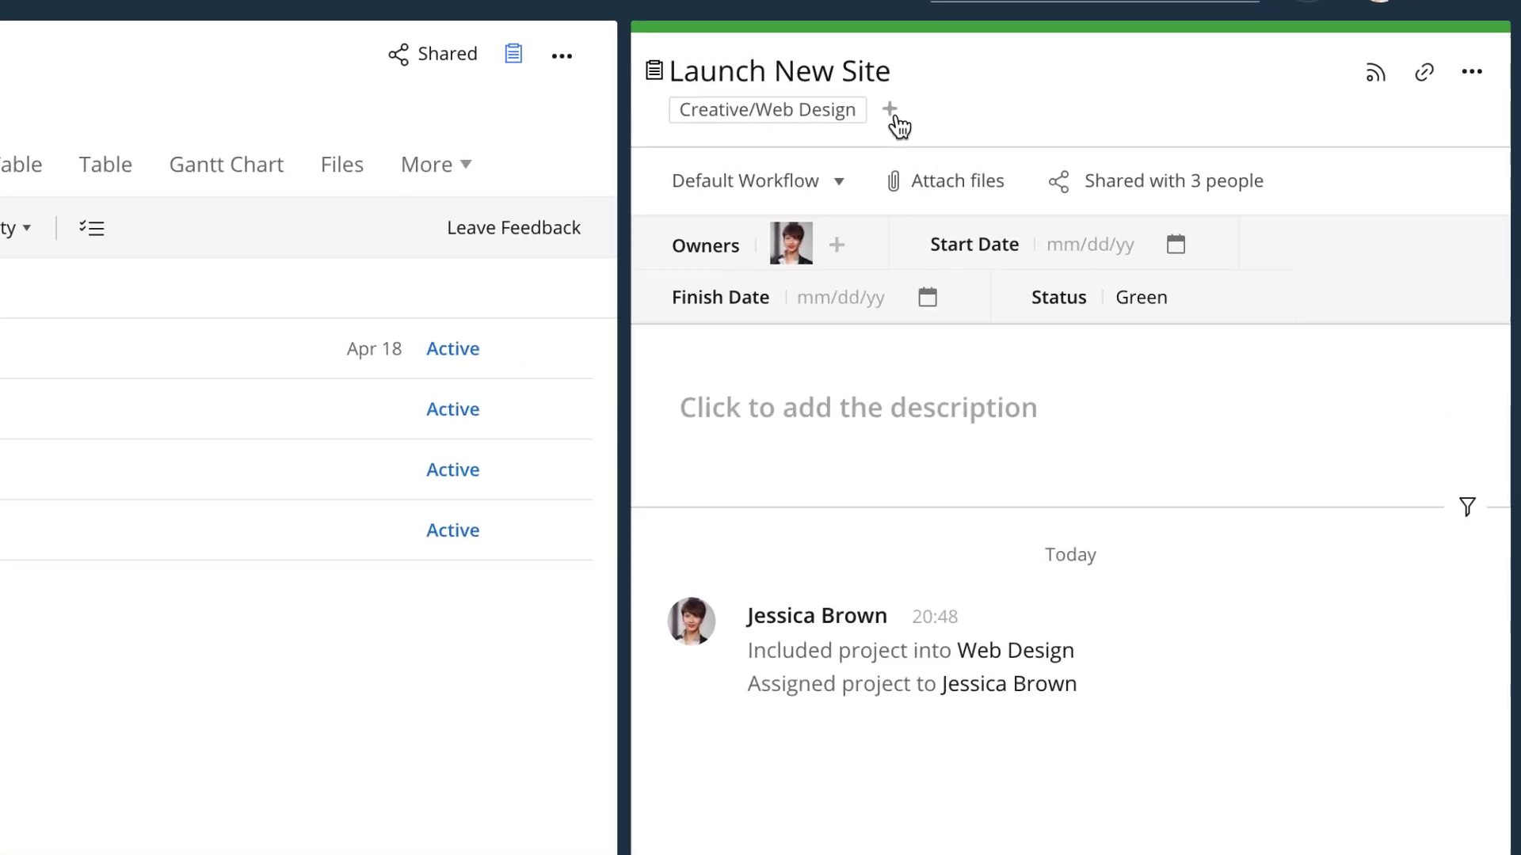
click(1078, 121)
text(web)
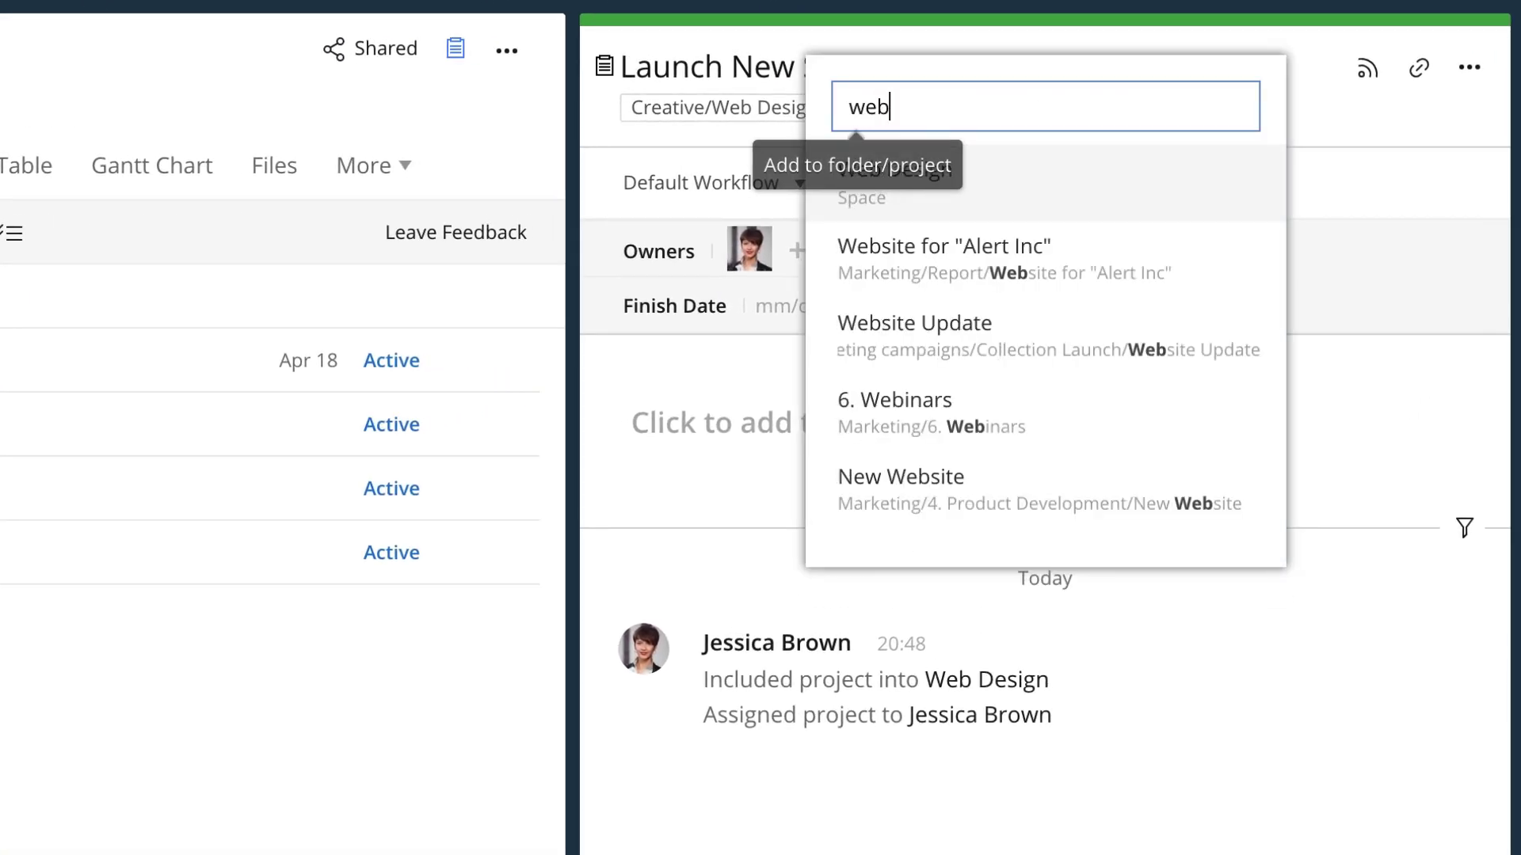
click(1000, 171)
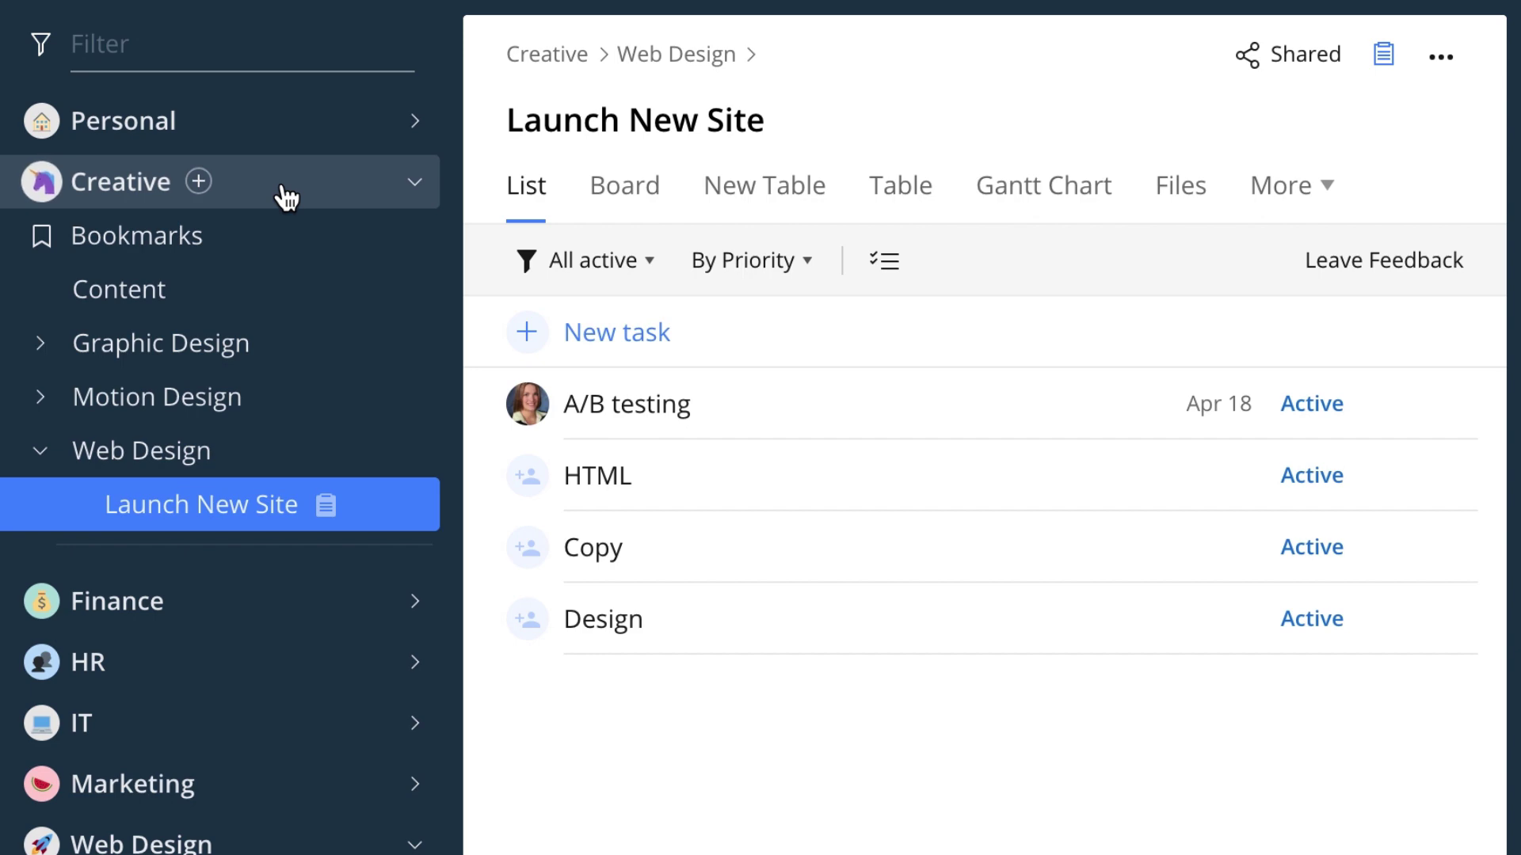
- Go through Creative and its Bookmarks to the Content folder and show its details panel
click(282, 190)
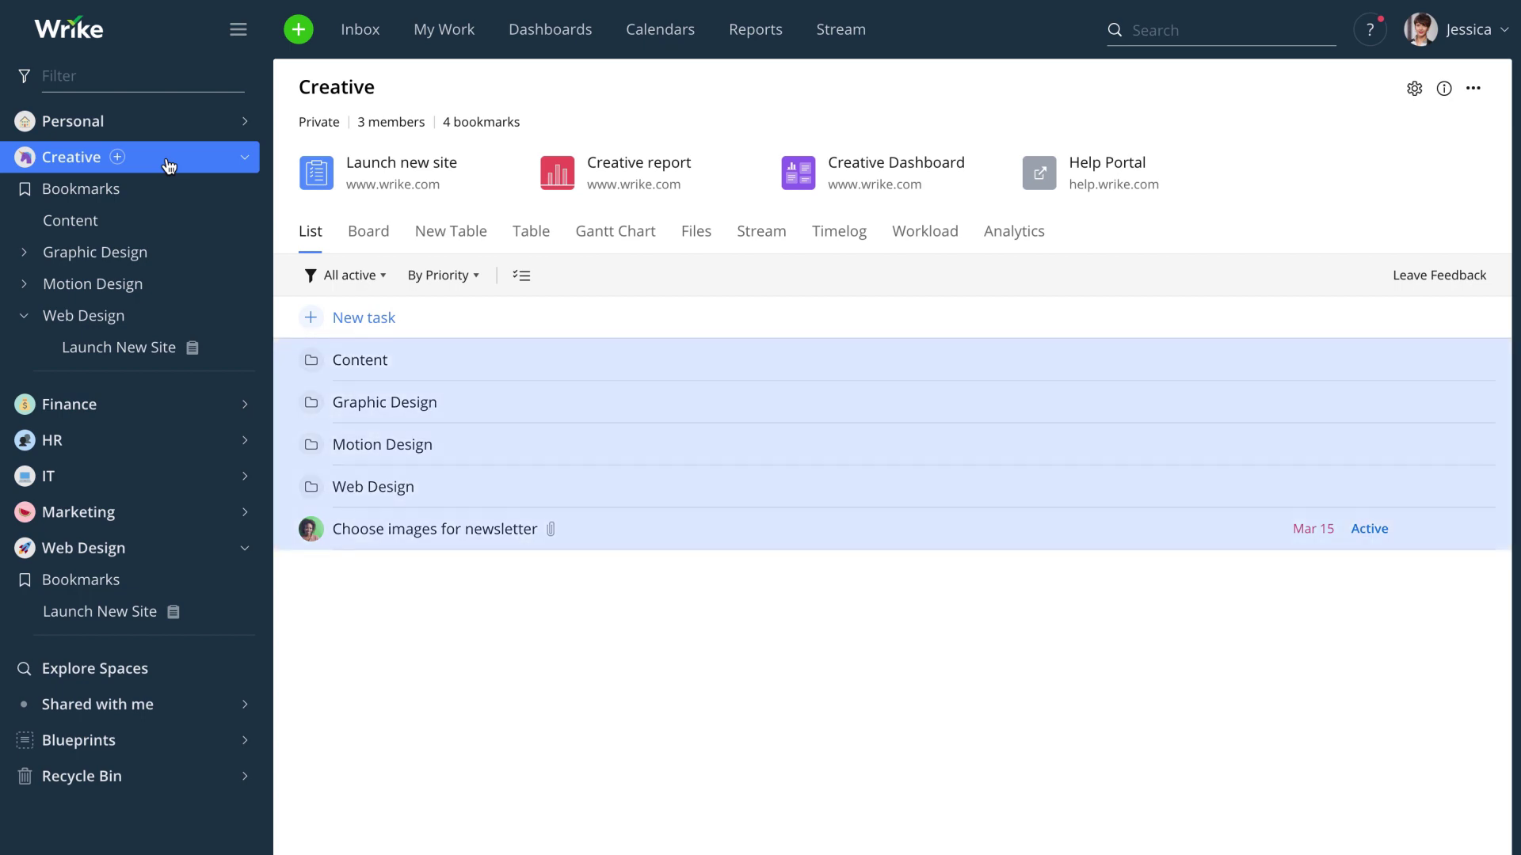
click(170, 190)
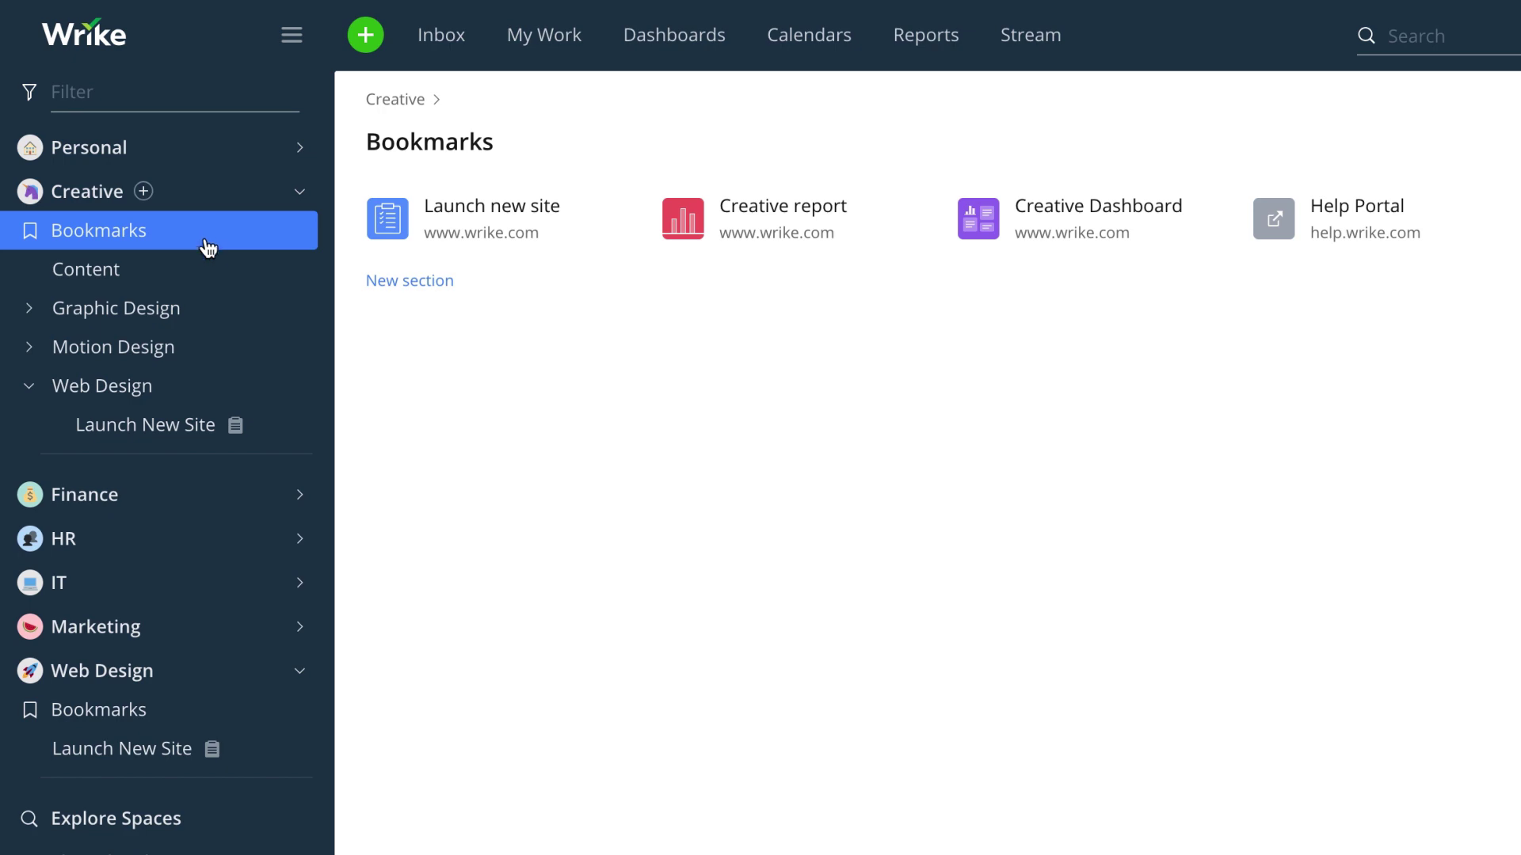
click(204, 266)
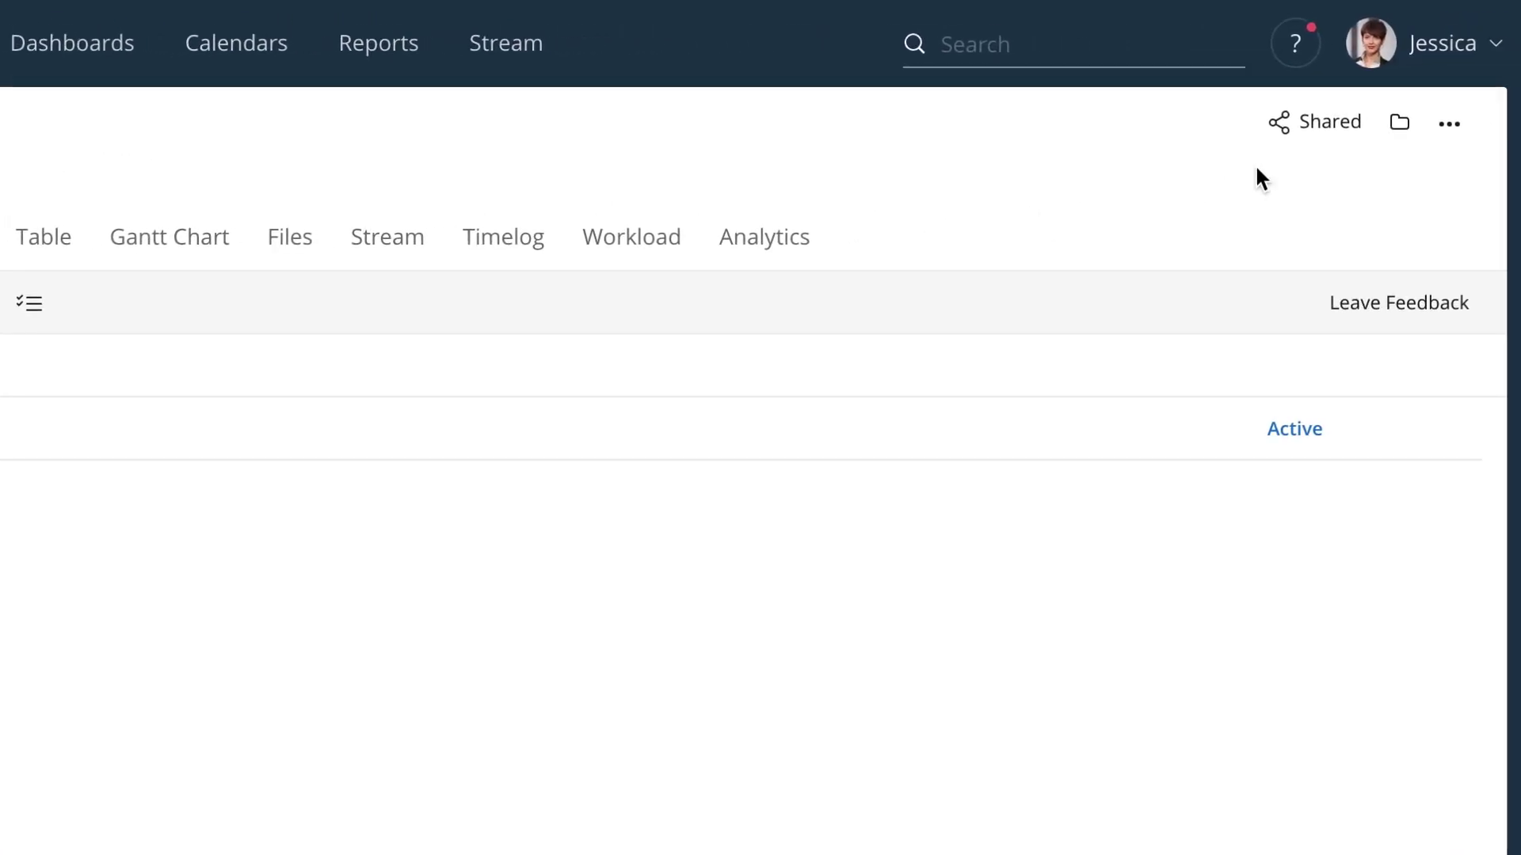
click(1397, 128)
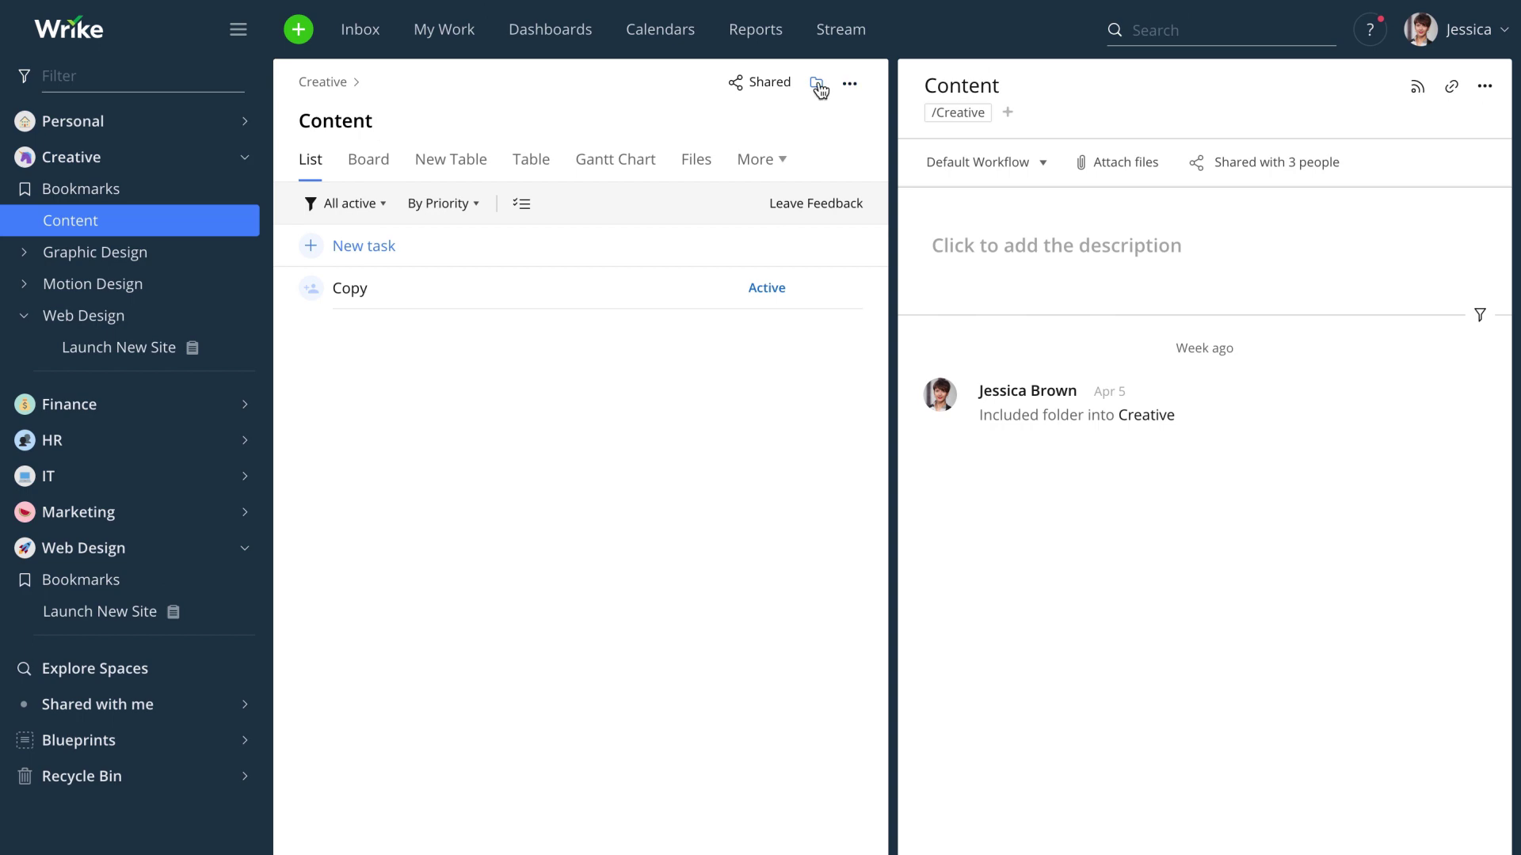
- Close the Content details, reopen Launch New Site, and toggle its details panel off and on
click(816, 84)
click(147, 347)
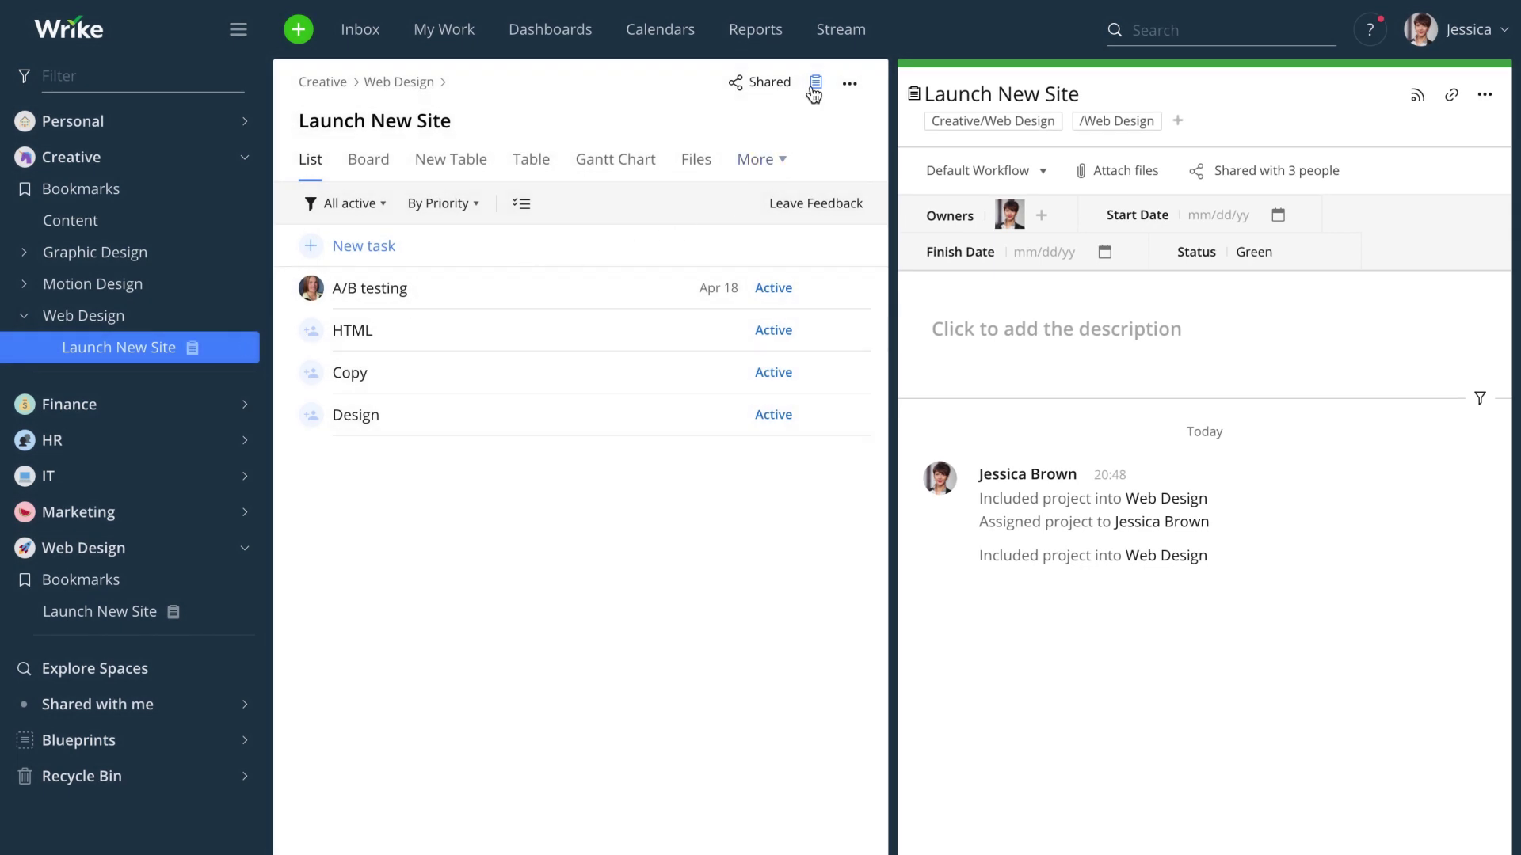
click(811, 88)
click(1439, 82)
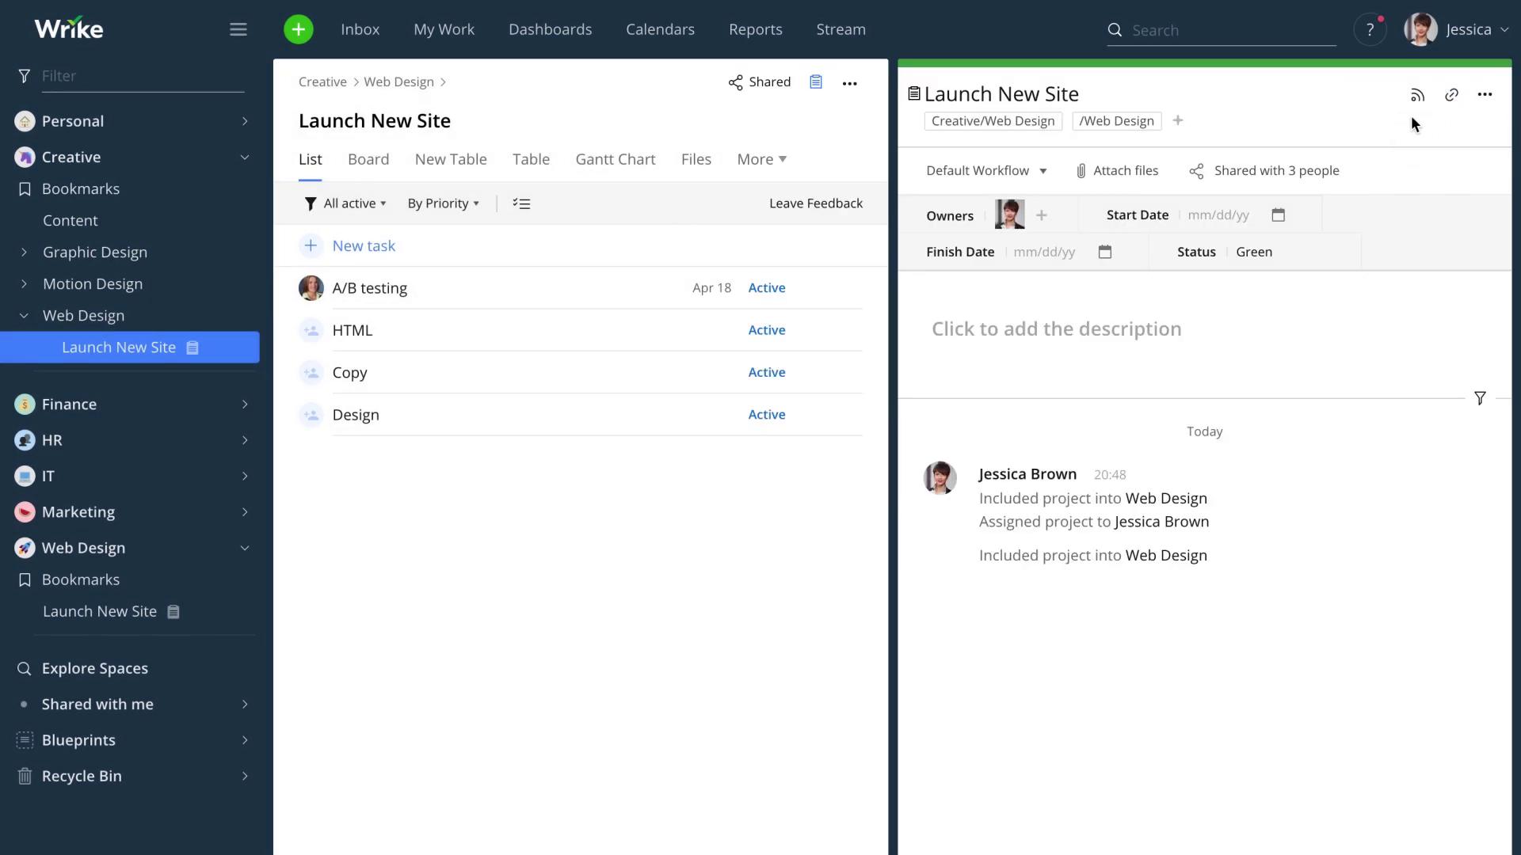